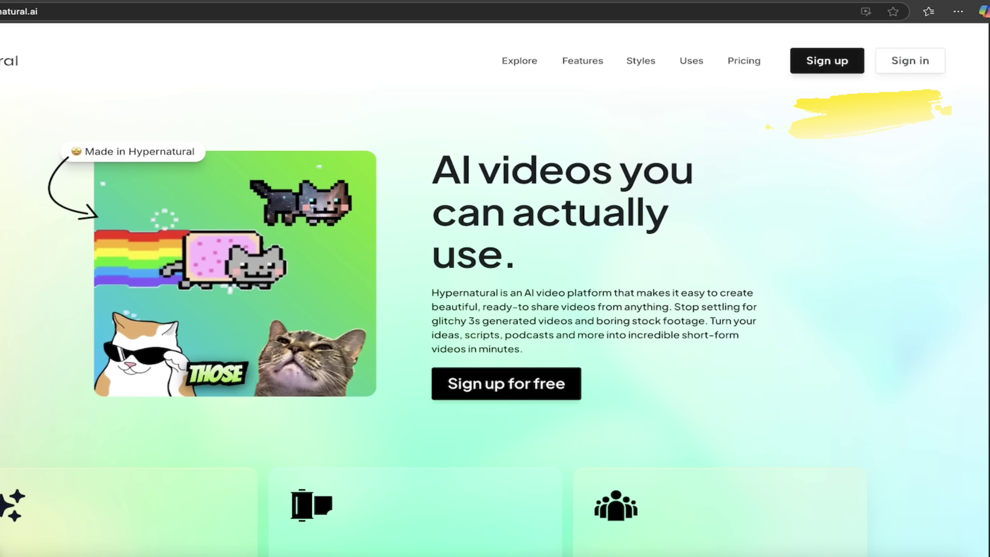
Step: Sign in and scroll the dashboard through the three projects and Inspiration, then back to top
click(908, 61)
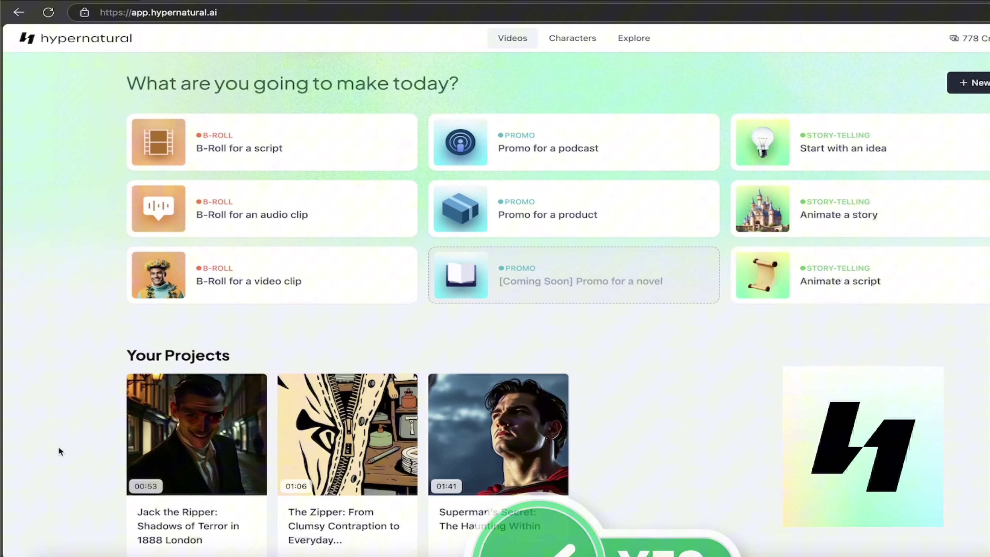
scroll(49, 251, down, 2)
scroll(49, 252, up, 2)
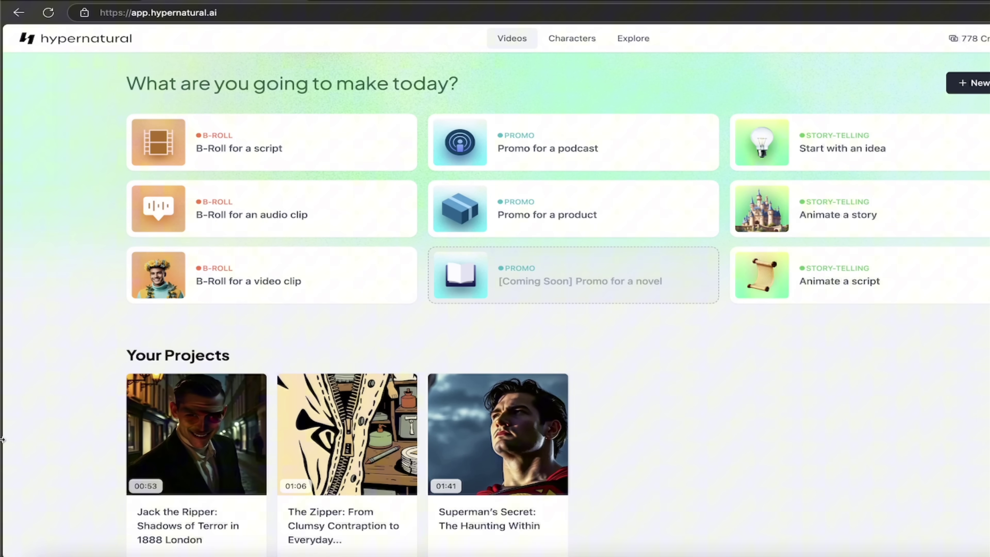
scroll(47, 386, down, 4)
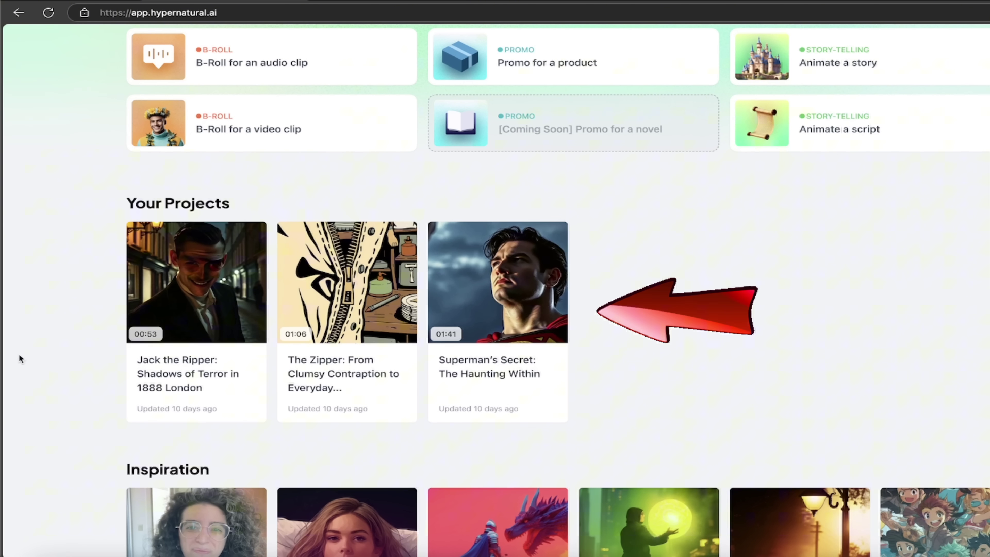
scroll(21, 360, up, 1)
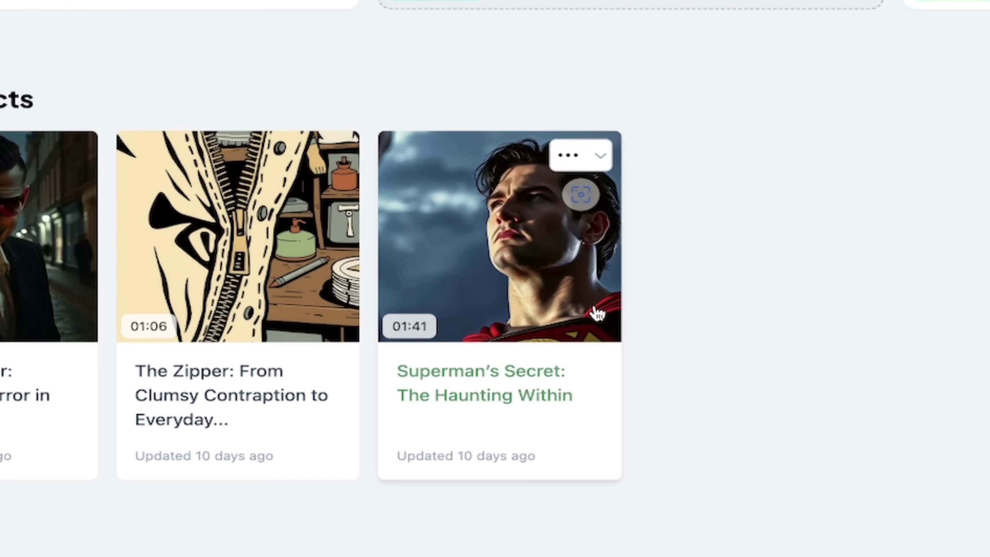
scroll(834, 365, up, 2)
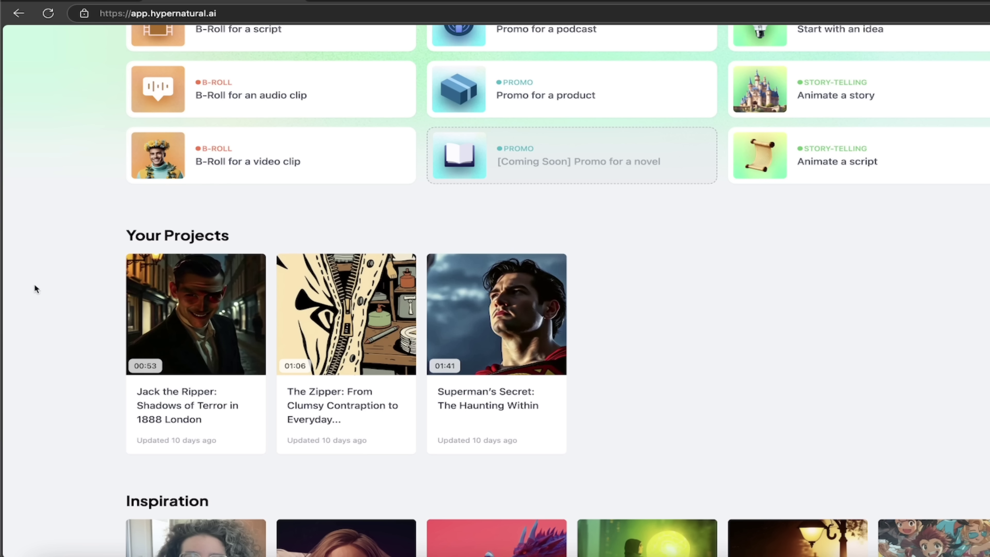
scroll(38, 374, down, 2)
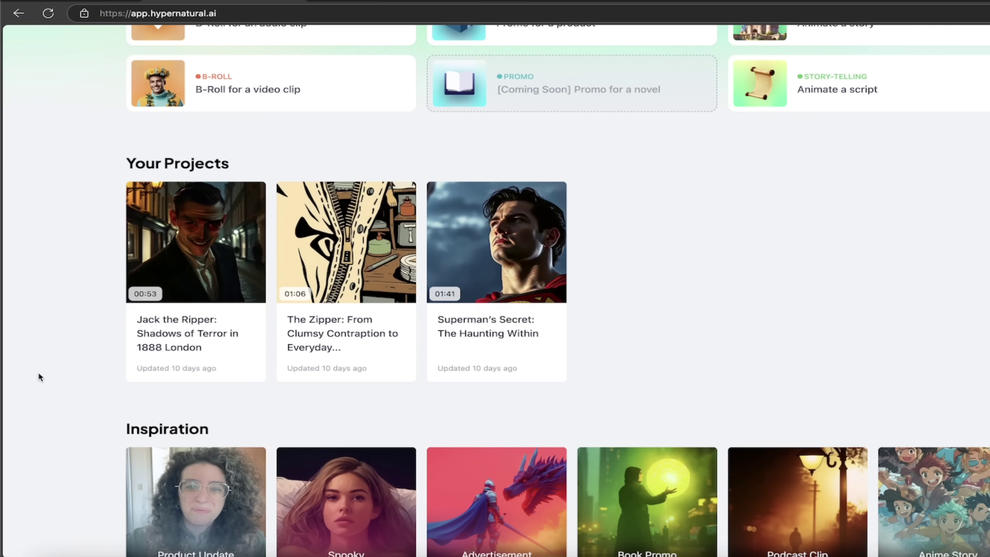
scroll(39, 374, down, 1)
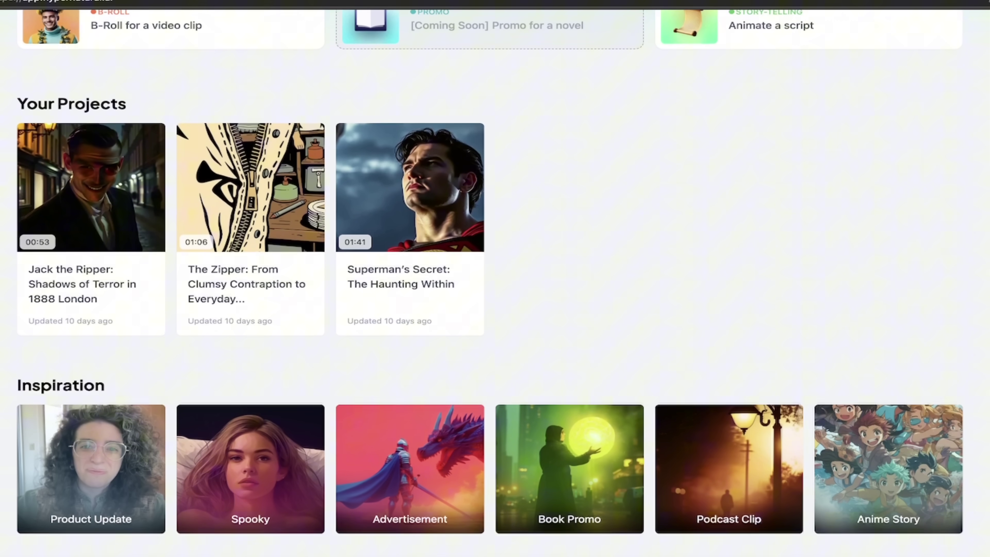
scroll(850, 435, up, 6)
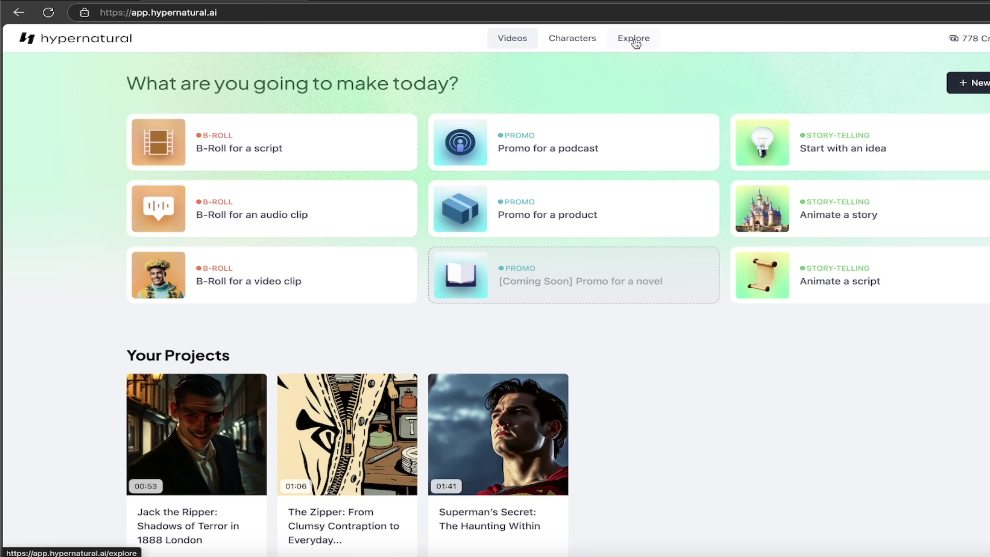
Step: Browse the Explore gallery, scrolling through the community video grid
click(635, 39)
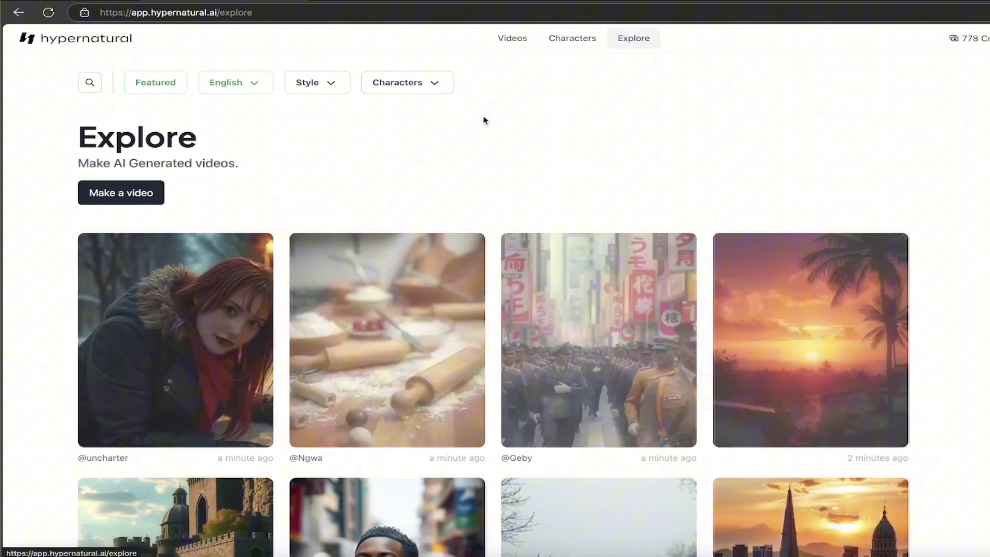
scroll(26, 285, down, 3)
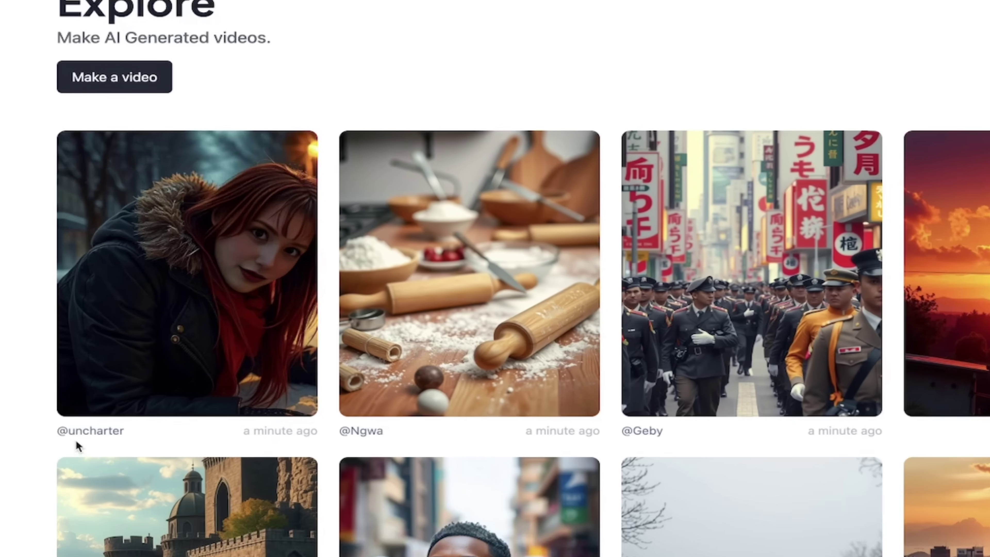
mouse_move(95, 378)
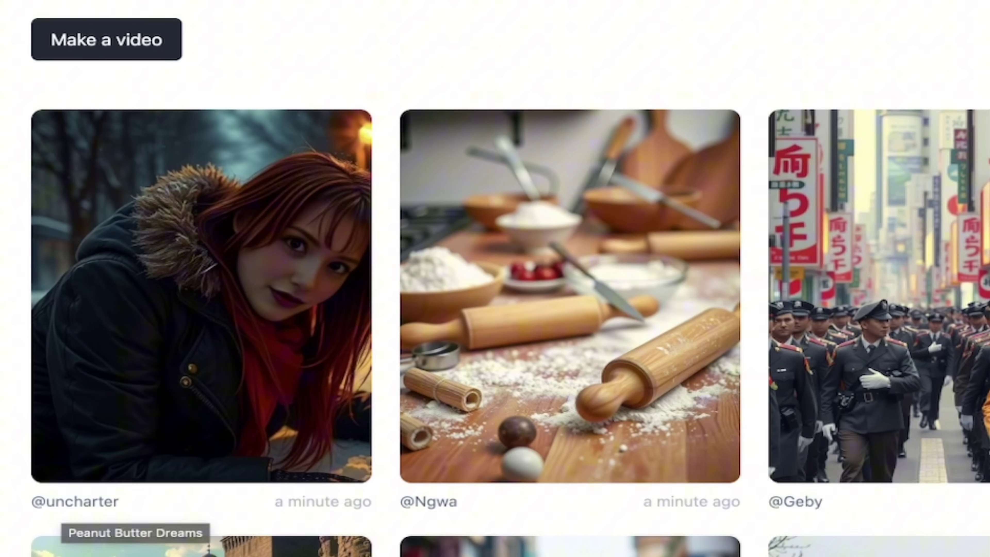
scroll(814, 413, down, 5)
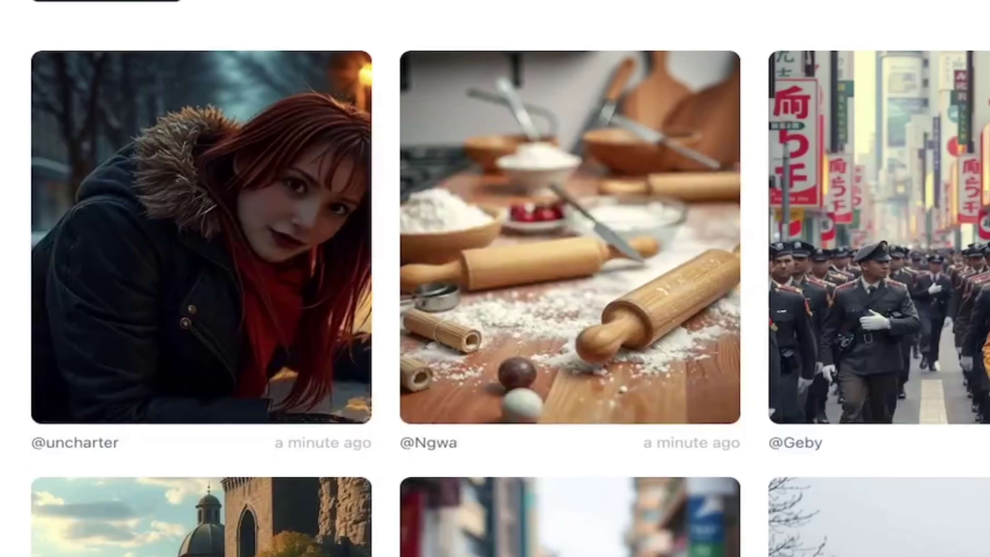
scroll(495, 279, down, 7)
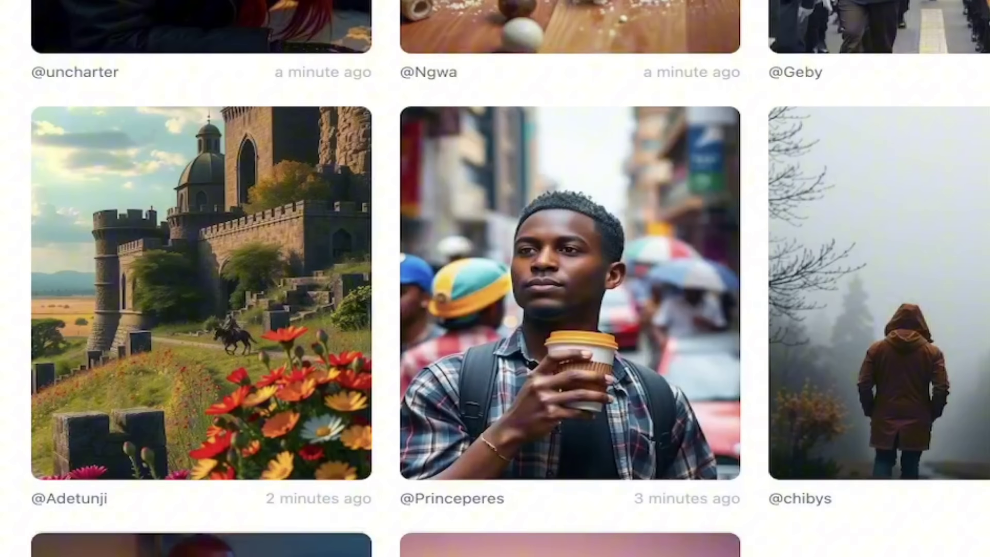
scroll(618, 219, up, 1)
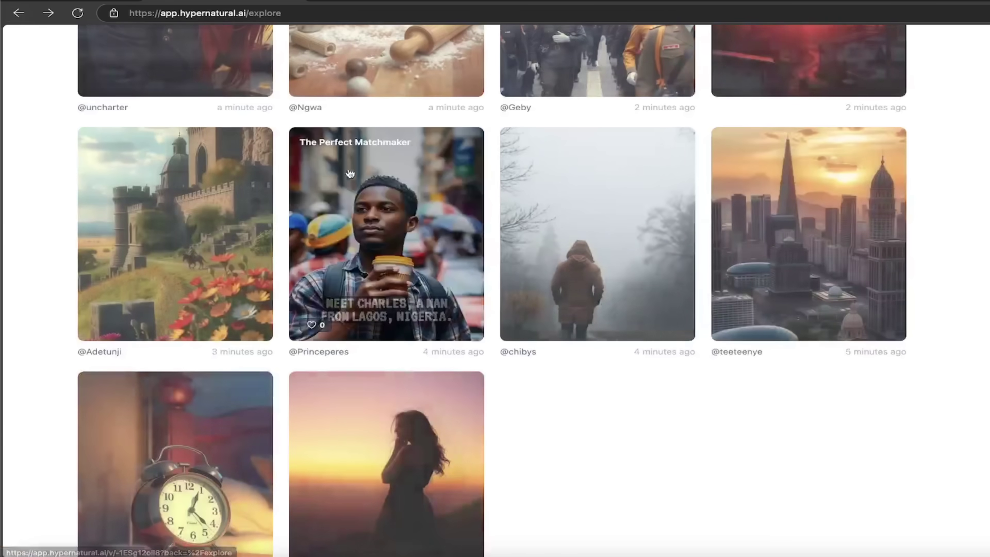
scroll(987, 369, up, 2)
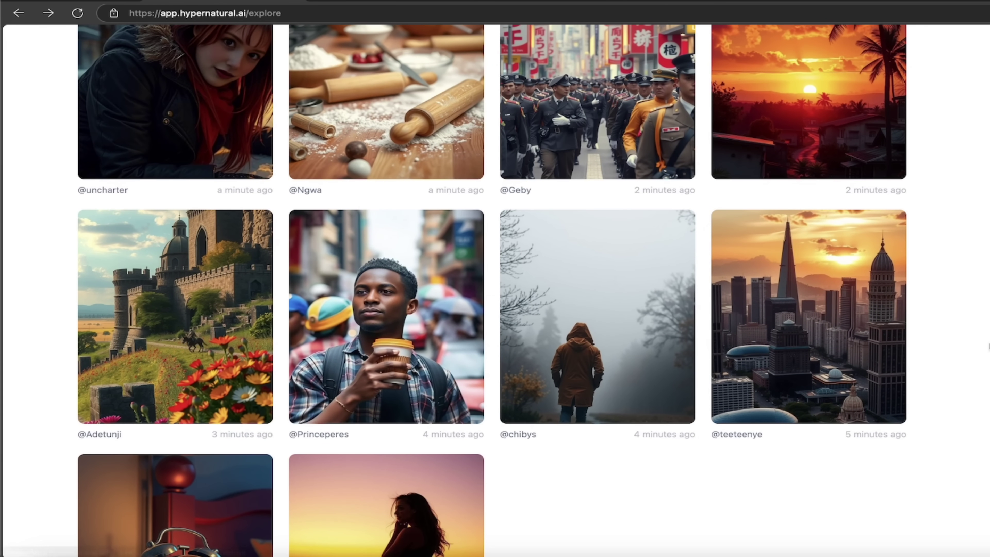
scroll(988, 345, up, 1)
Step: Open the 'Whispers in the Woods' video by chibys
mouse_move(691, 347)
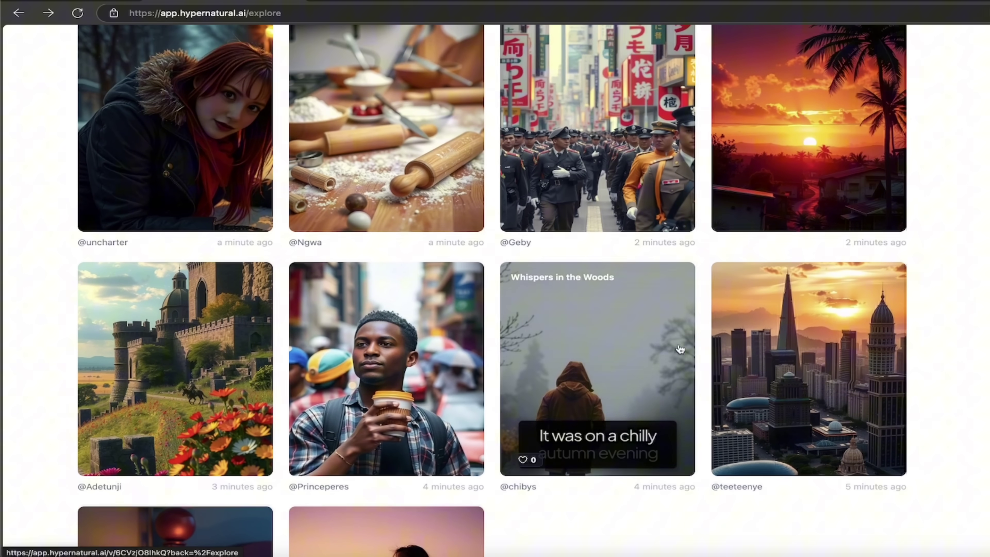
scroll(656, 344, down, 1)
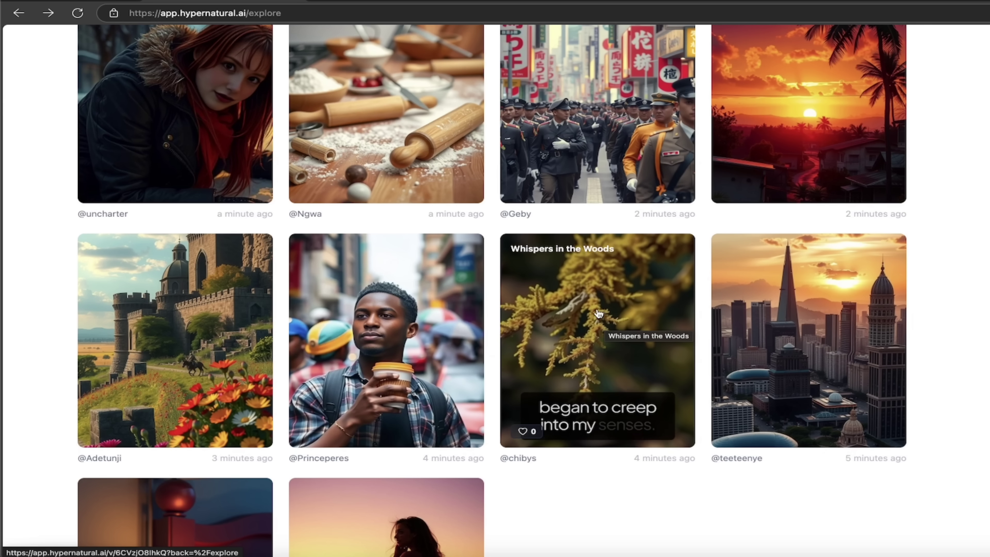
click(584, 320)
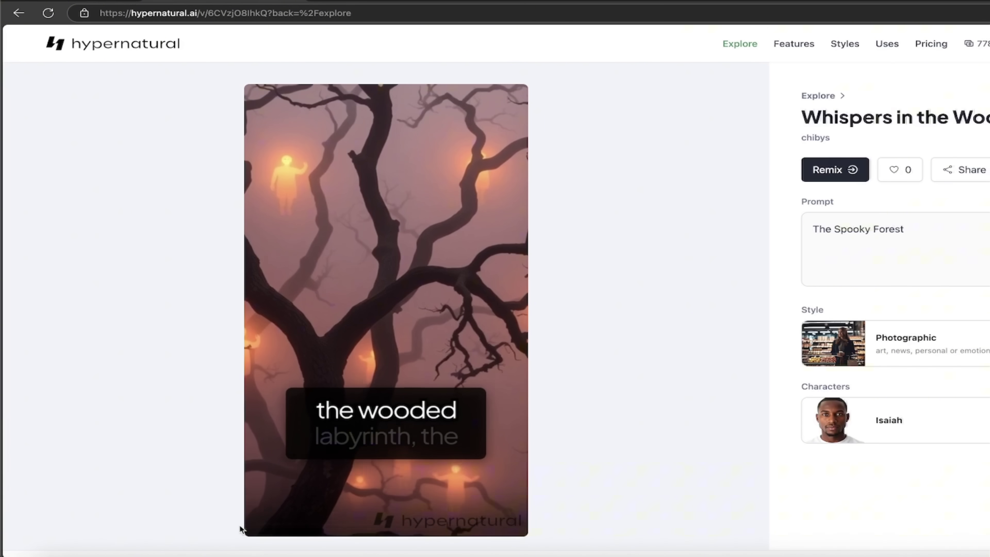
Step: Pause Whispers in the Woods and start a new video from its Photographic style card
mouse_move(259, 510)
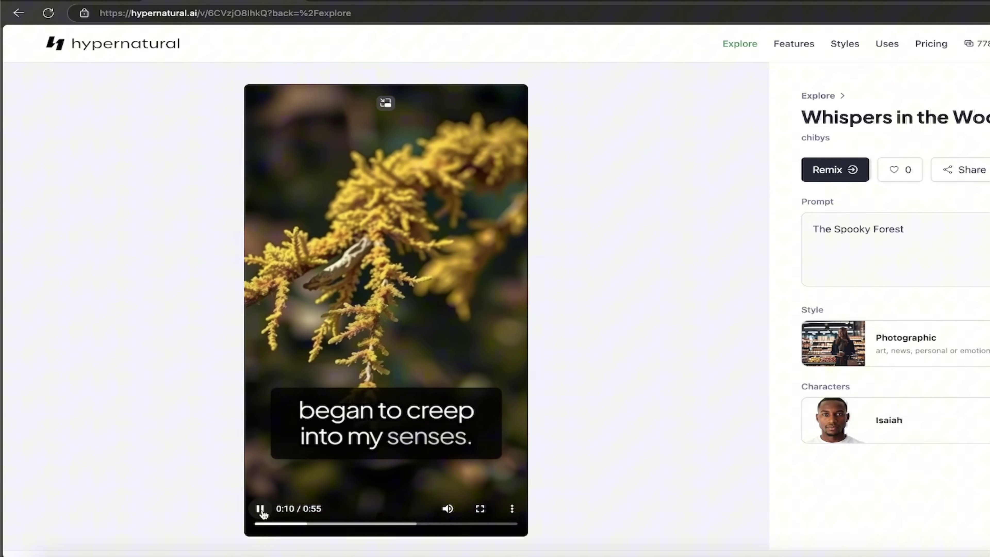
click(260, 509)
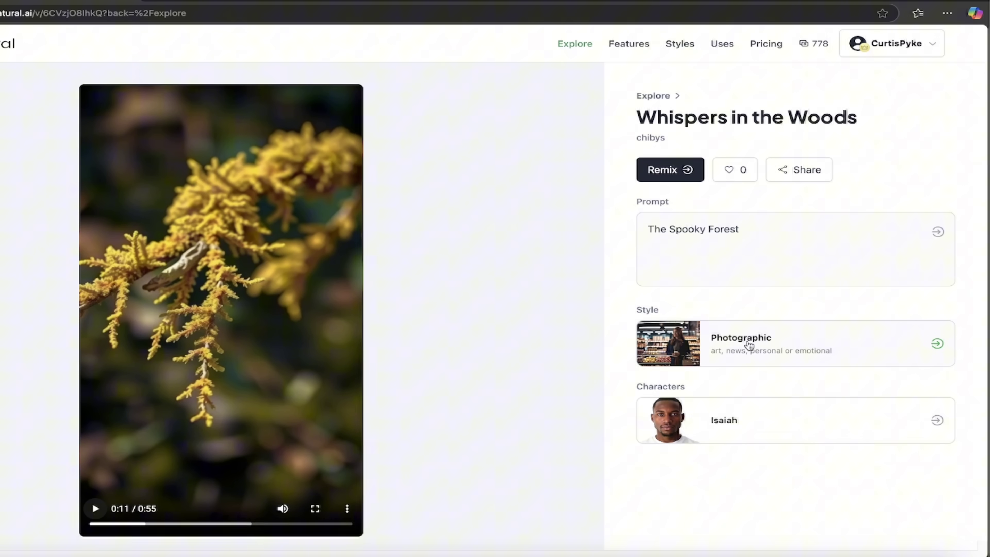
click(756, 350)
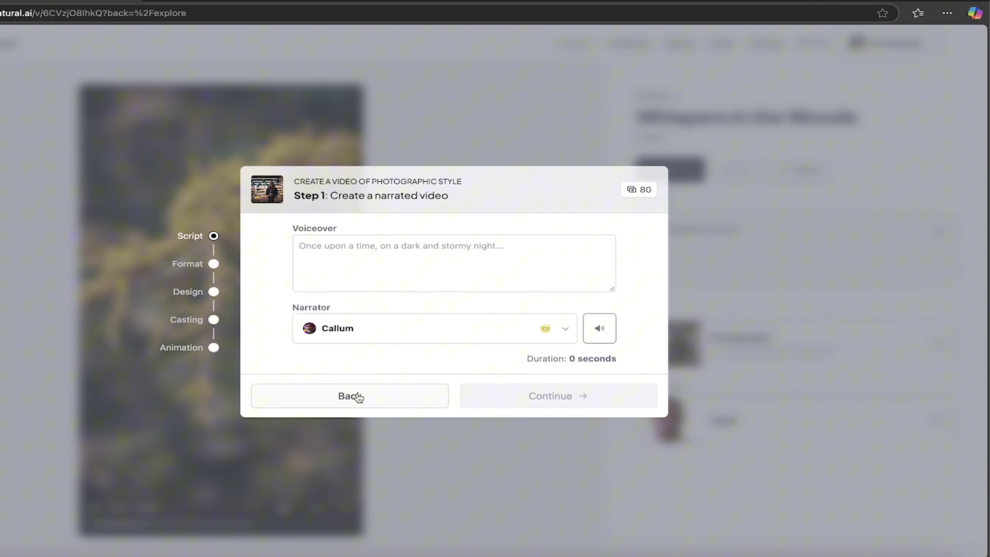
Step: Back out of the Create a video dialog to the home dashboard
click(372, 393)
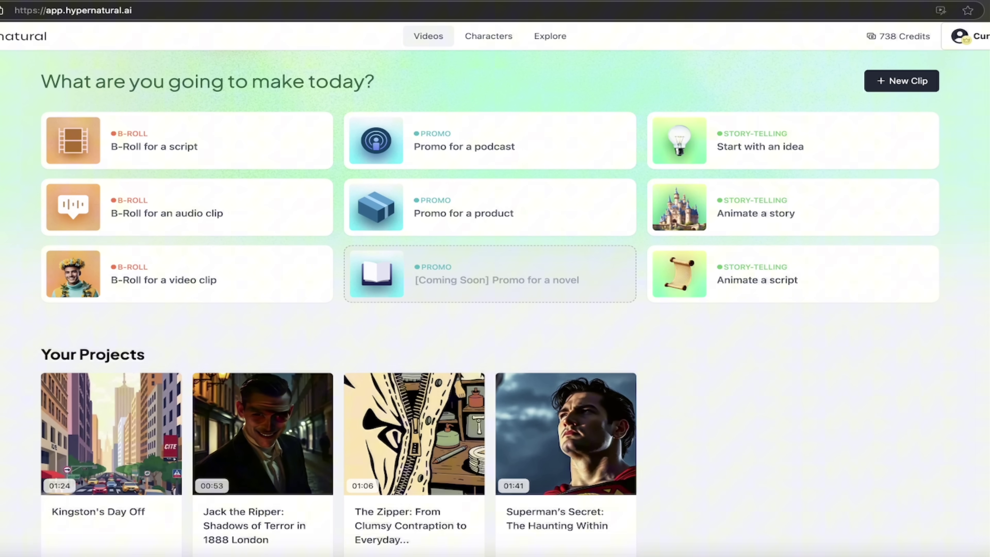
Step: Start from an idea, enter 'A bunch of dogs playing at the park. They are having fun', and generate ideas
click(761, 152)
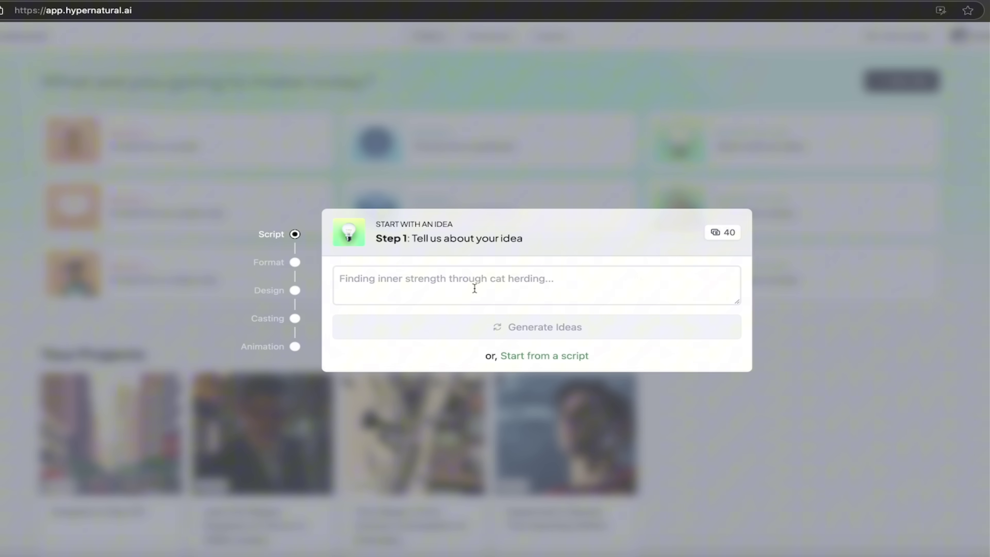
click(475, 288)
text(A dog pla)
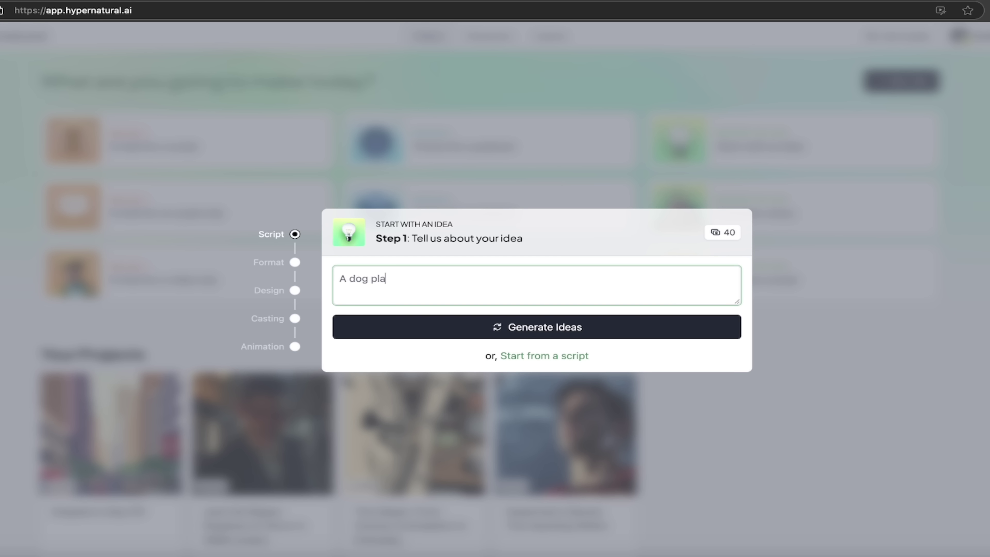
key(super+a)
text(A bunch of dogs playing at the park)
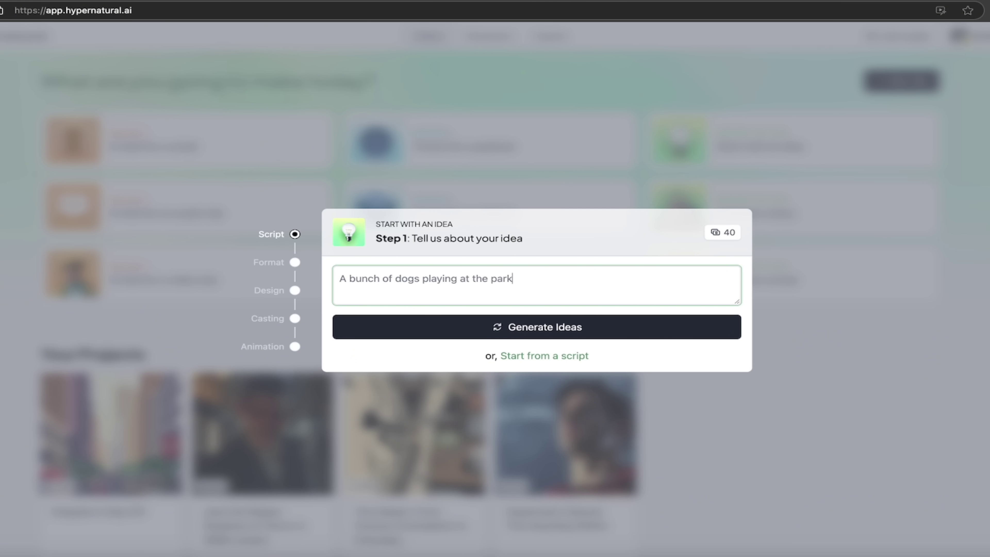
text(.  They are having fun.)
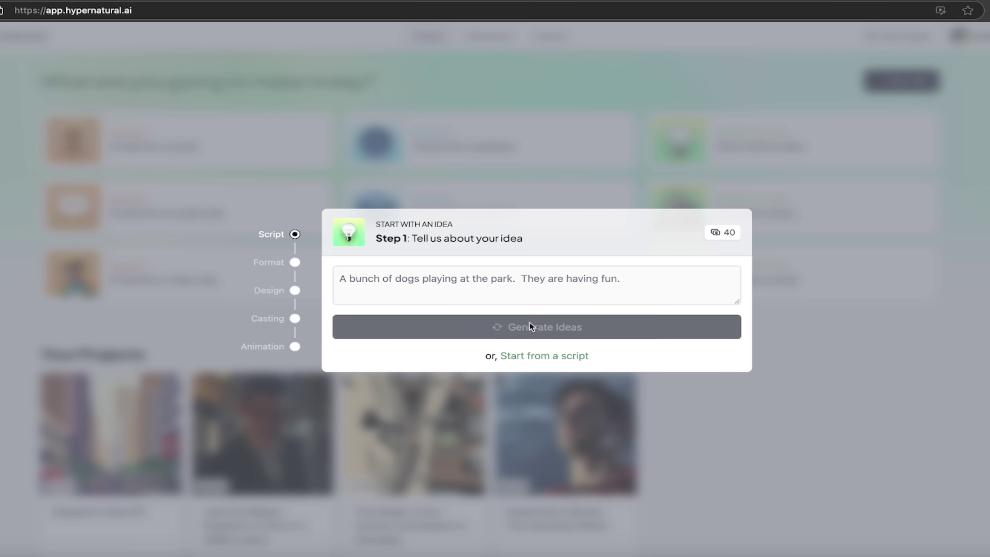
click(529, 323)
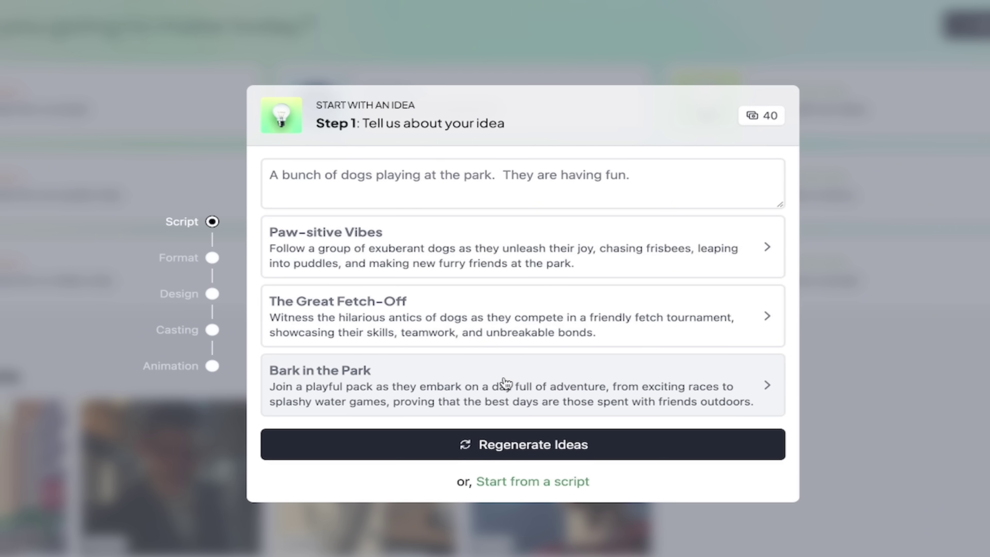
Step: Generate a voiceover script from the Bark in the Park idea
click(526, 398)
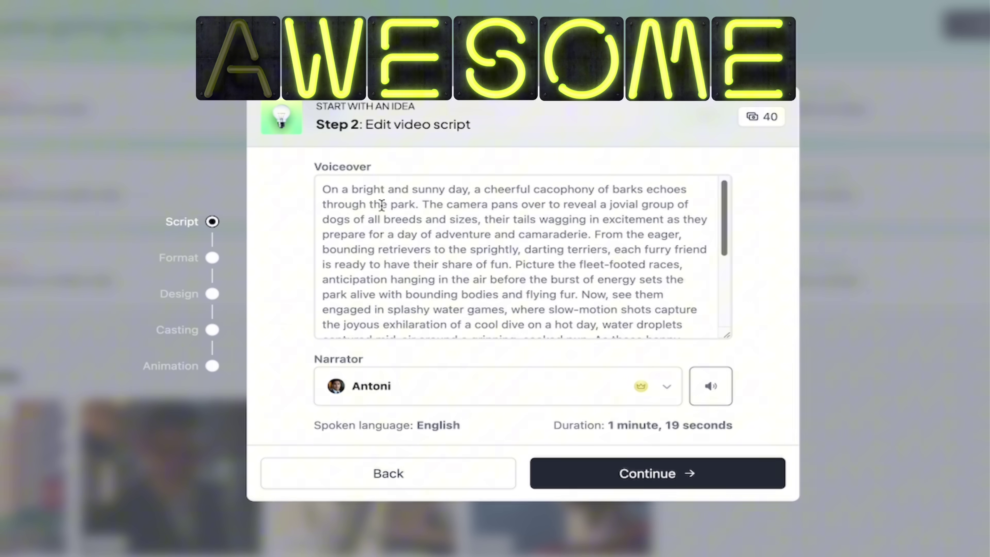
scroll(418, 240, down, 3)
scroll(418, 241, down, 3)
scroll(418, 240, up, 6)
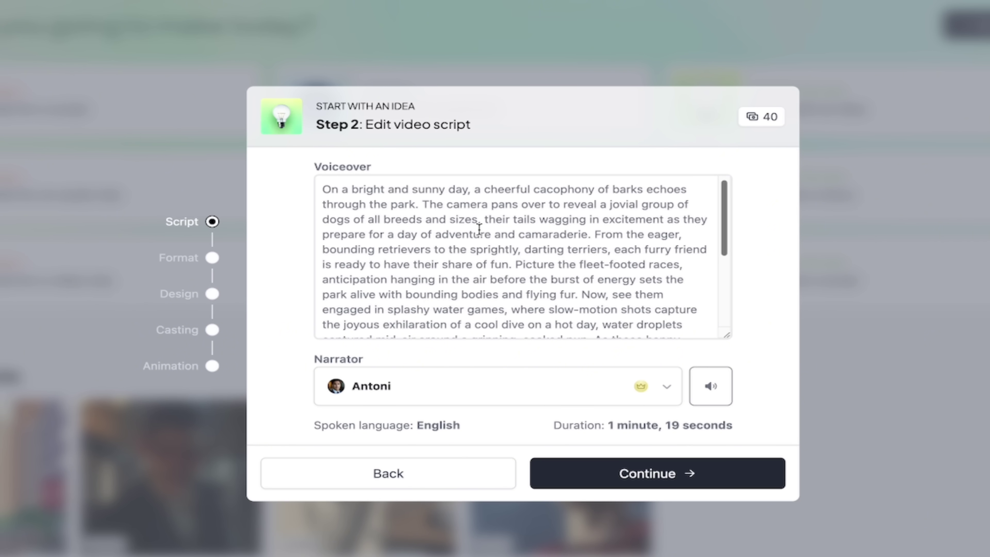
Step: Insert 'My dog's name is Kingston.', break before 'Our playful pack', and preview the narrator
click(428, 204)
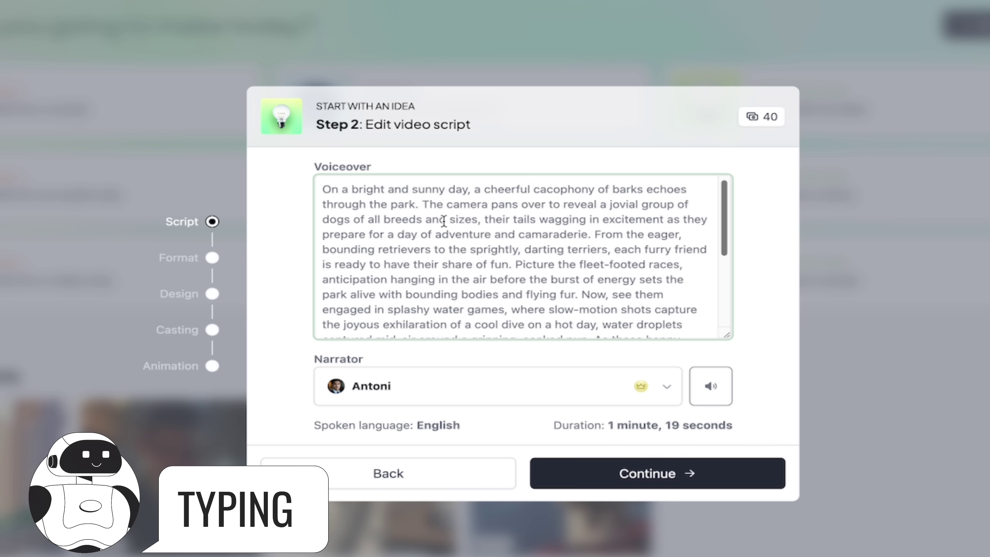
text(My dog)
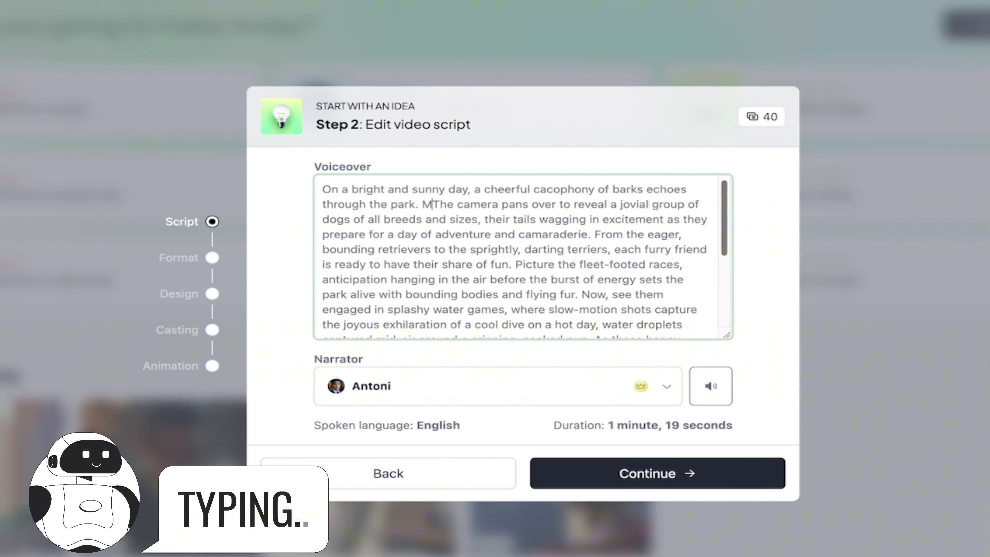
text('s name is Kingston)
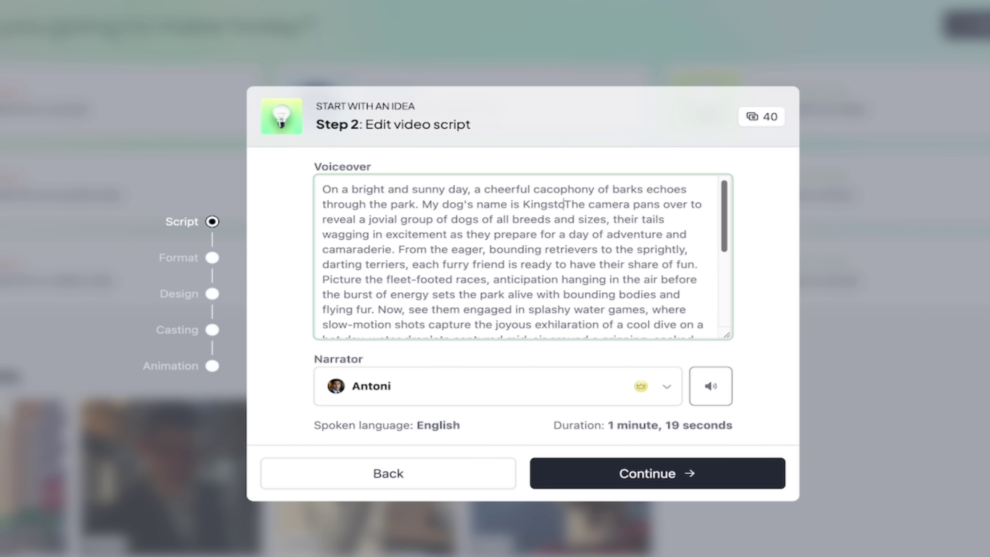
text(.)
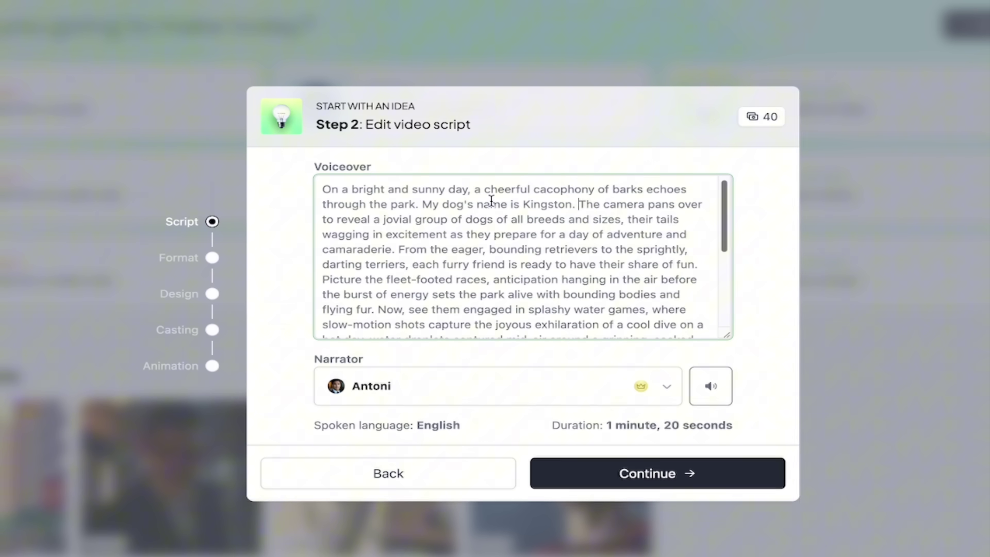
scroll(518, 216, down, 5)
scroll(522, 217, down, 4)
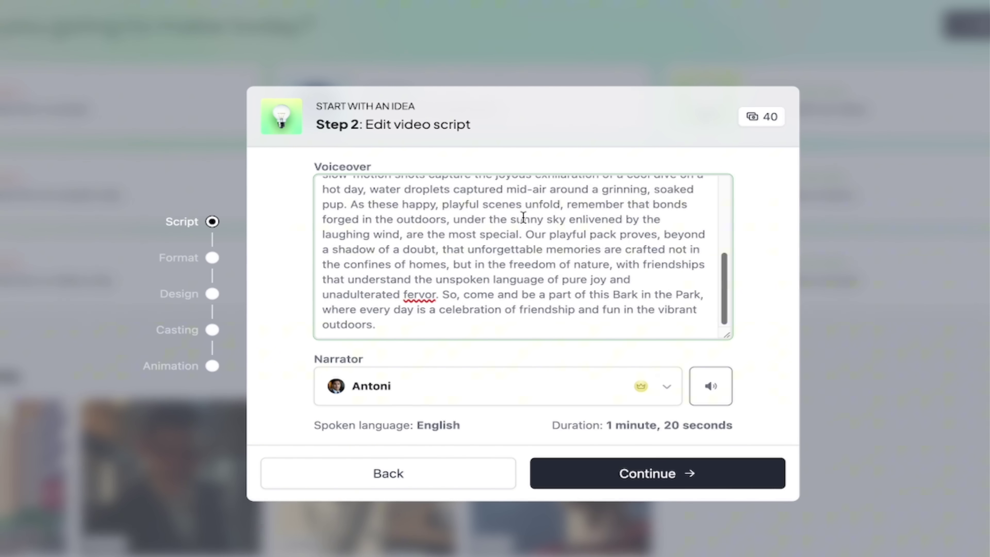
scroll(522, 218, up, 1)
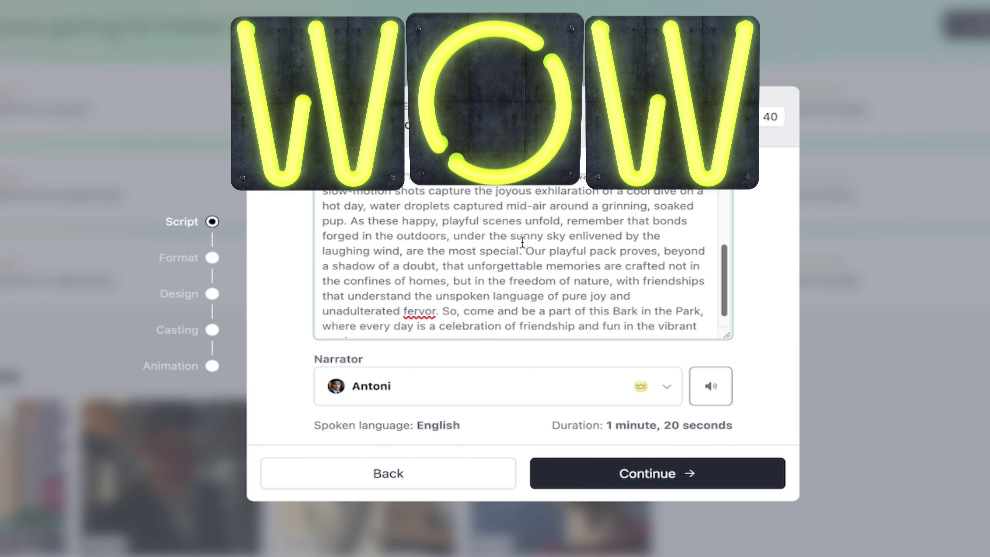
click(524, 249)
key(Return)
key(Return)
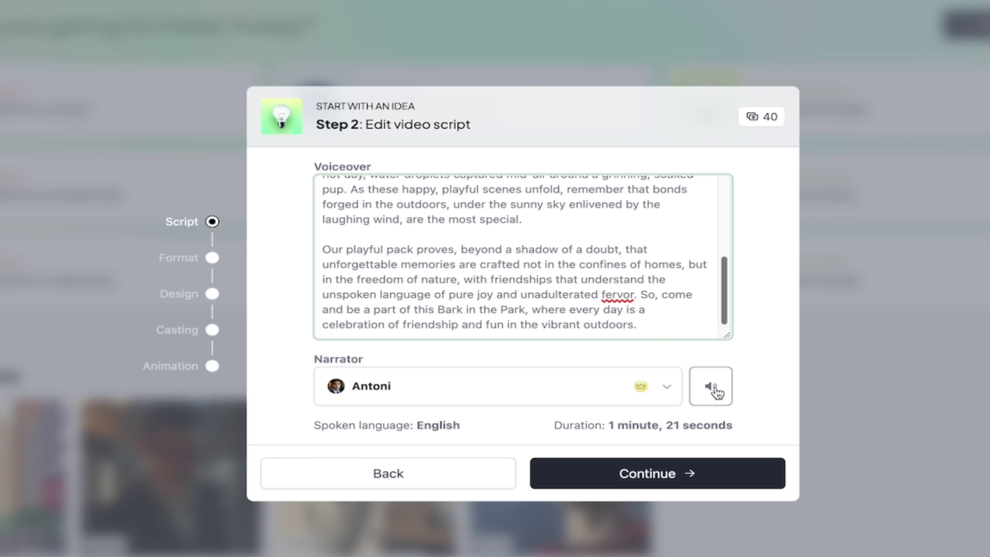
click(715, 392)
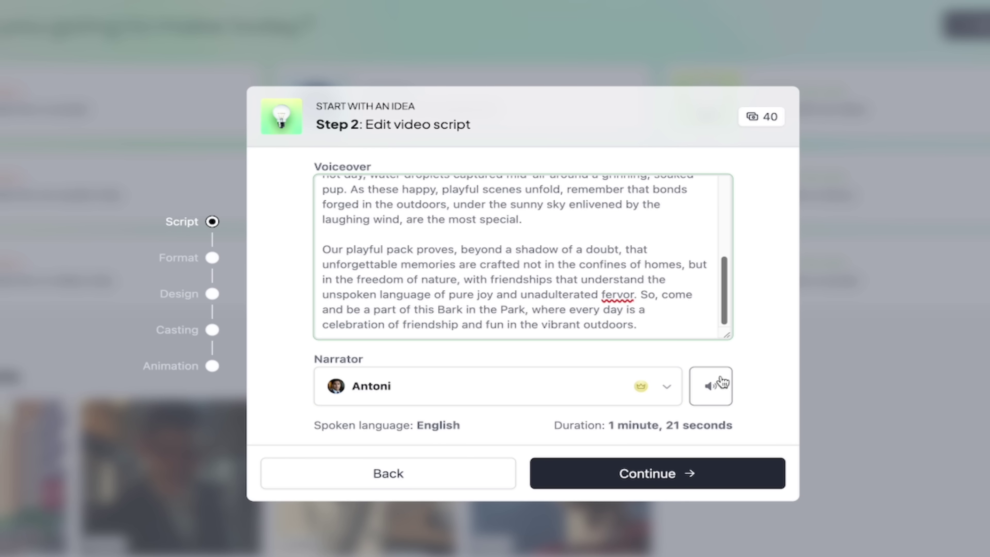
click(715, 391)
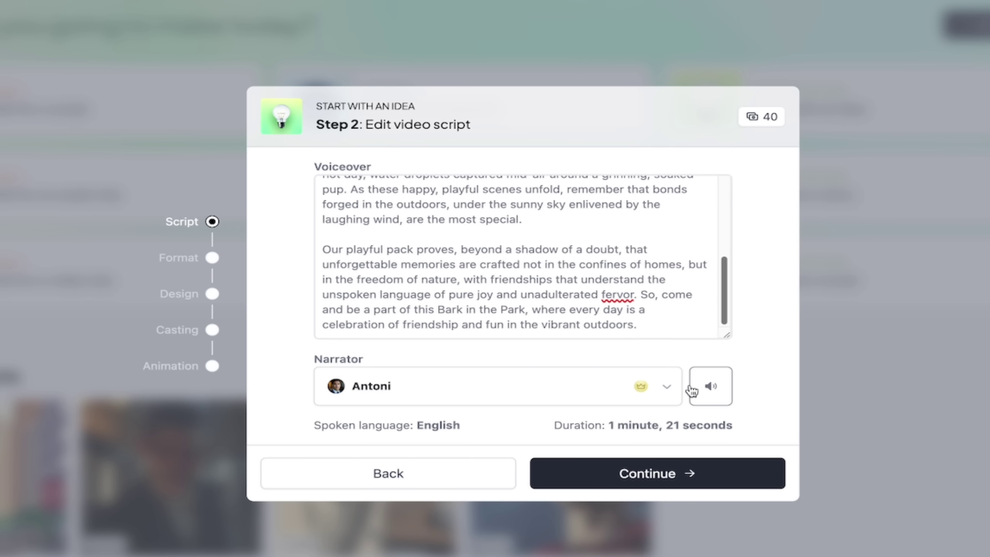
Step: Pick Daniel from the Narrator voice list in place of Antoni
click(667, 387)
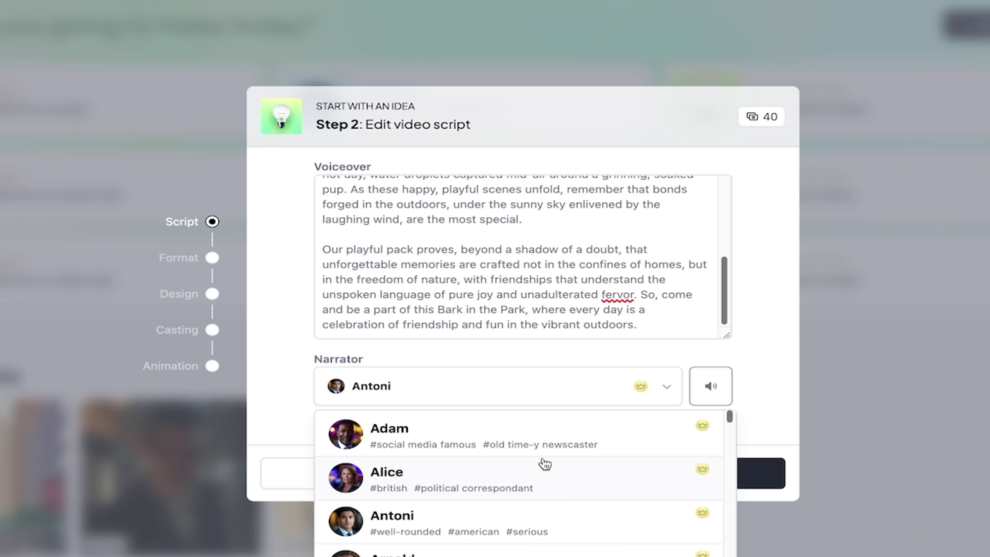
scroll(545, 464, down, 3)
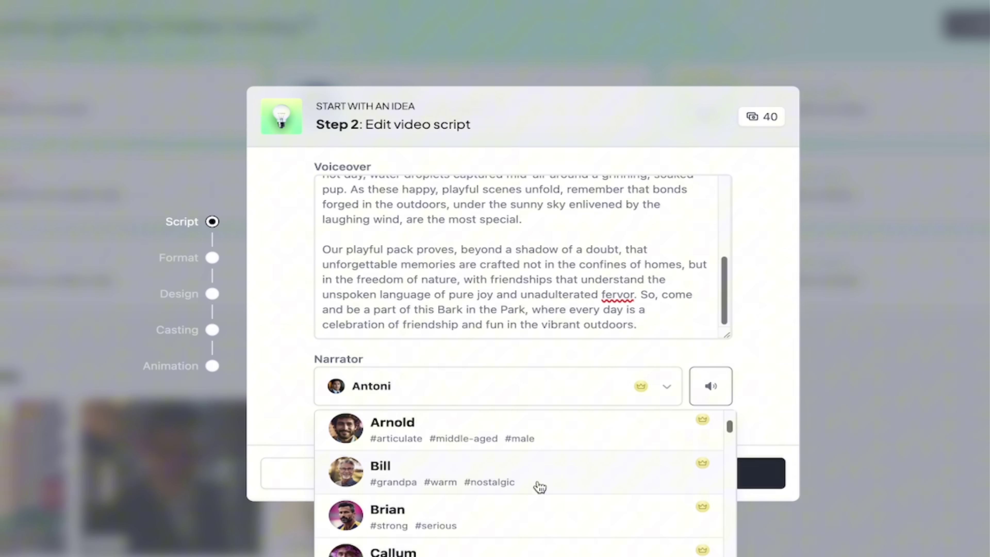
scroll(539, 488, down, 2)
scroll(487, 483, down, 3)
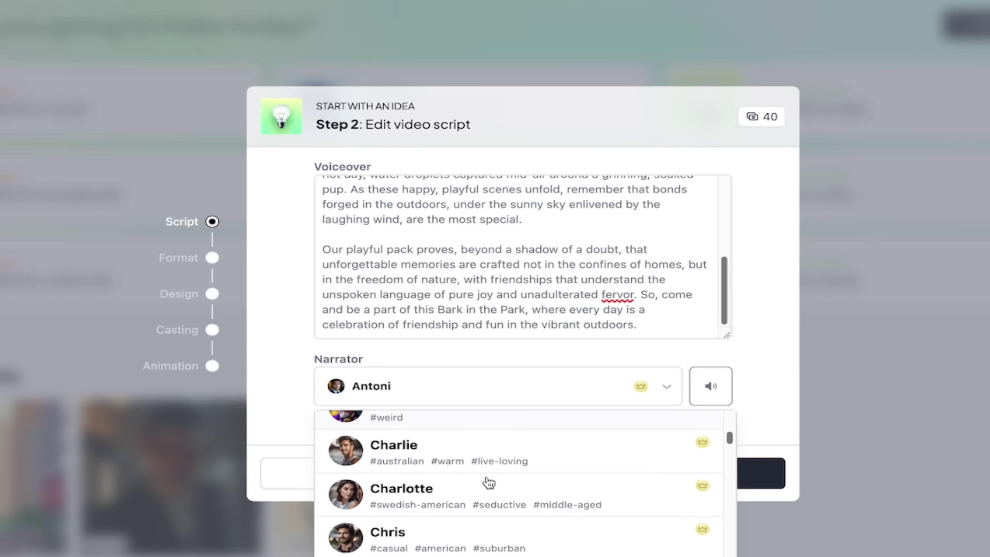
scroll(488, 482, down, 1)
scroll(489, 487, up, 6)
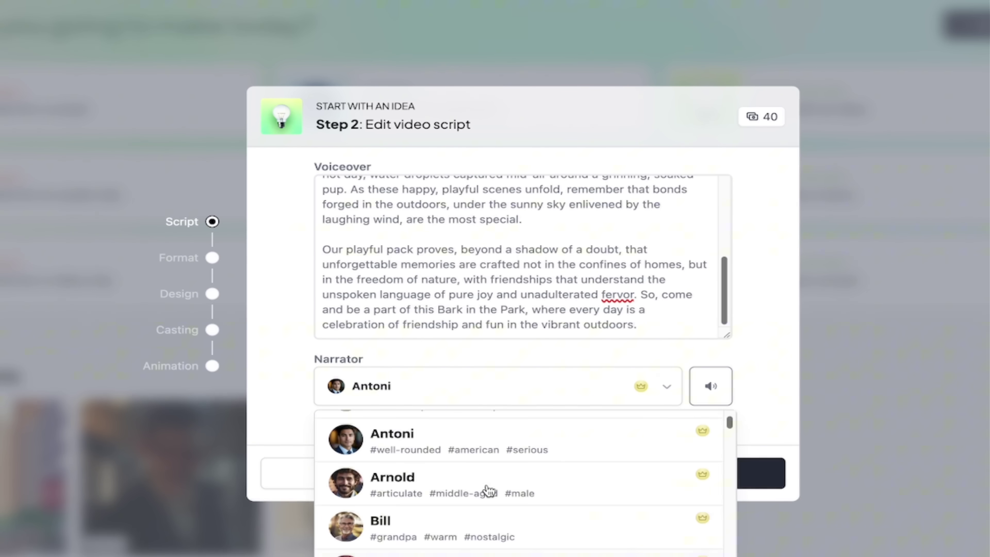
scroll(488, 491, up, 2)
scroll(489, 489, down, 9)
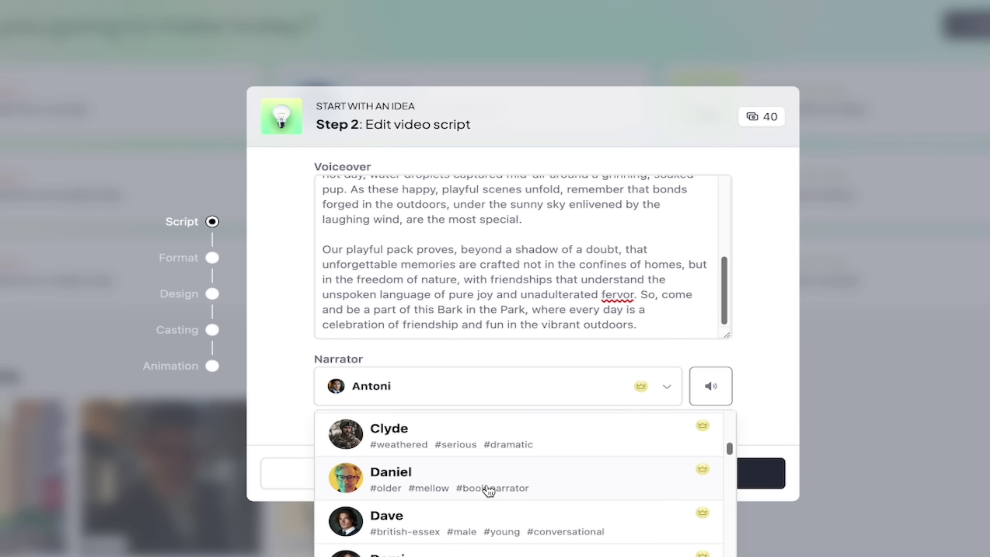
scroll(474, 530, down, 1)
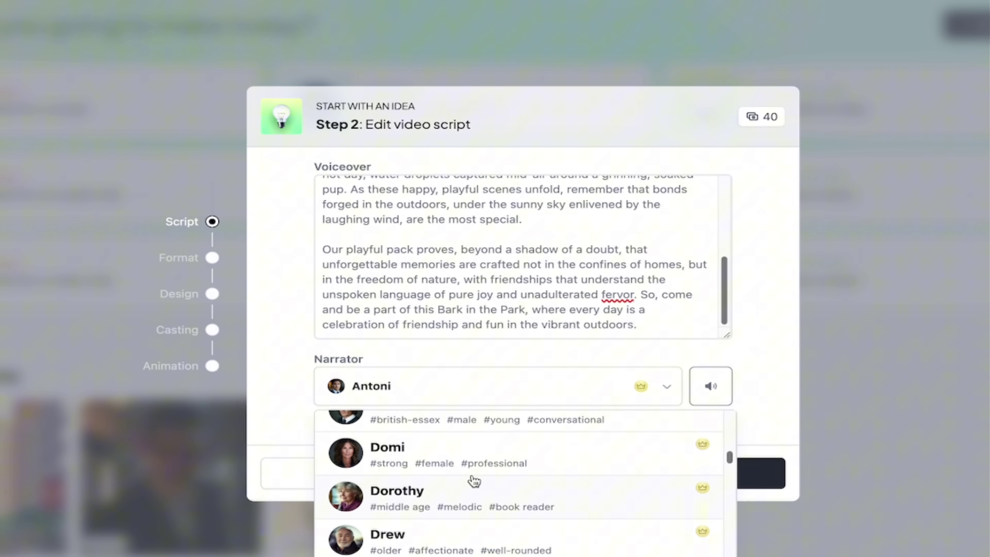
scroll(474, 481, up, 3)
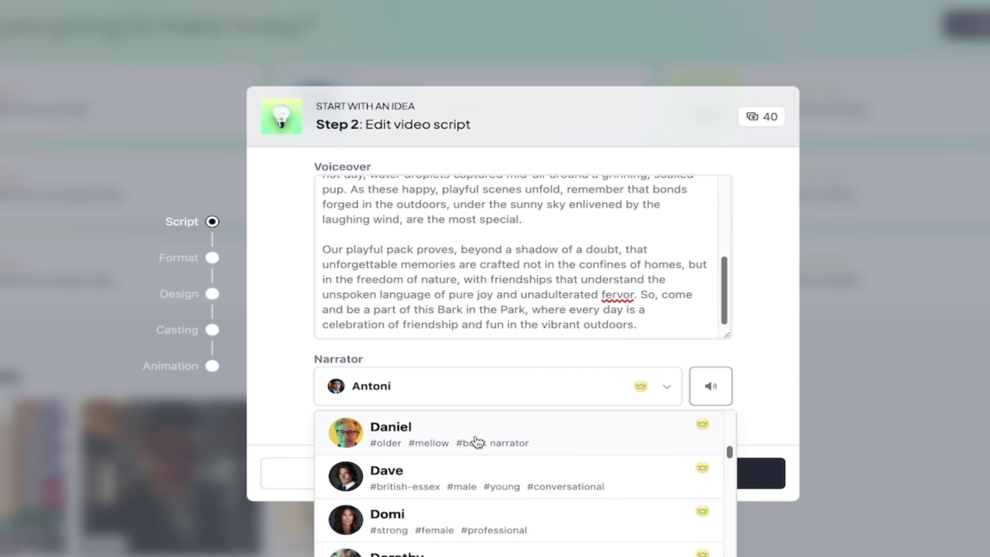
click(476, 441)
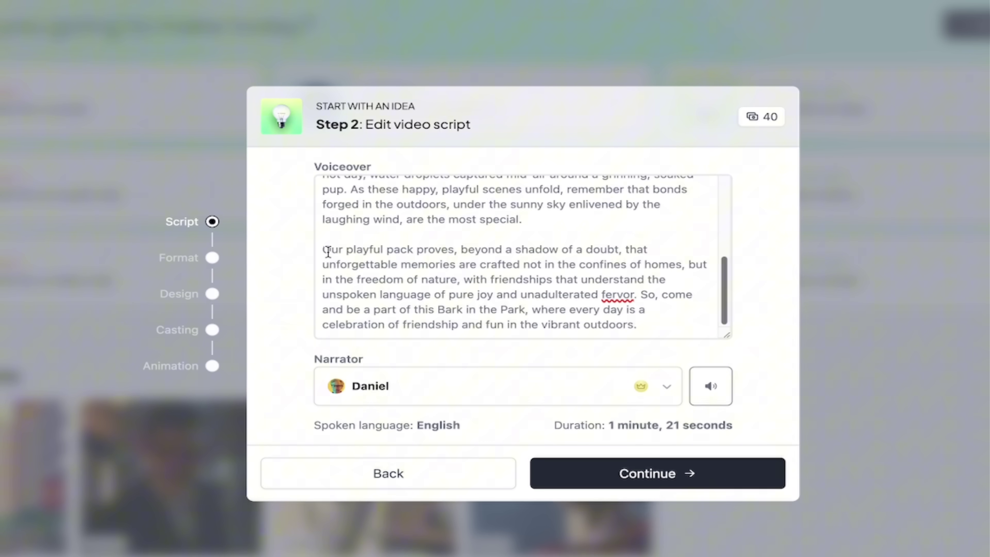
Step: Continue past the script and deselect TikTok, leaving YouTube Short as the only format
click(690, 480)
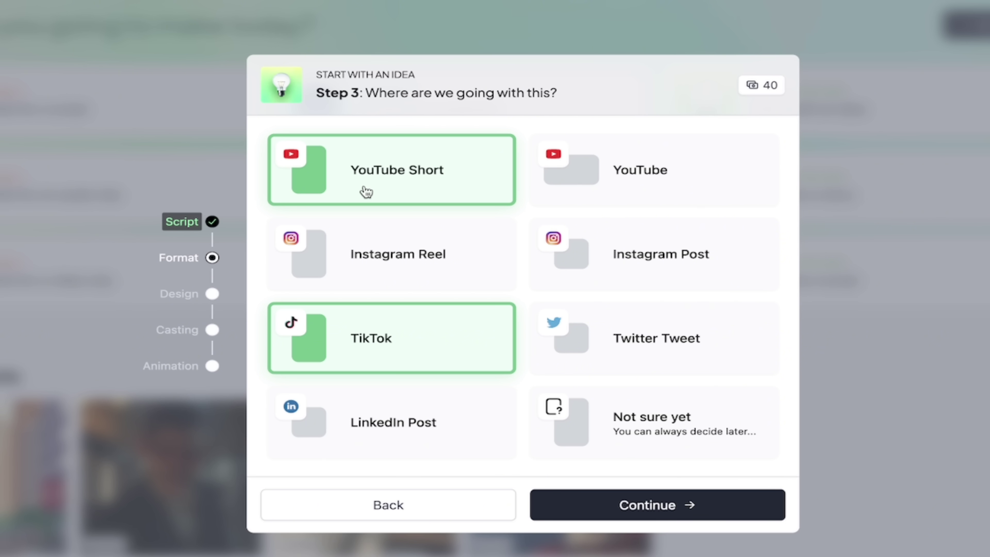
click(357, 342)
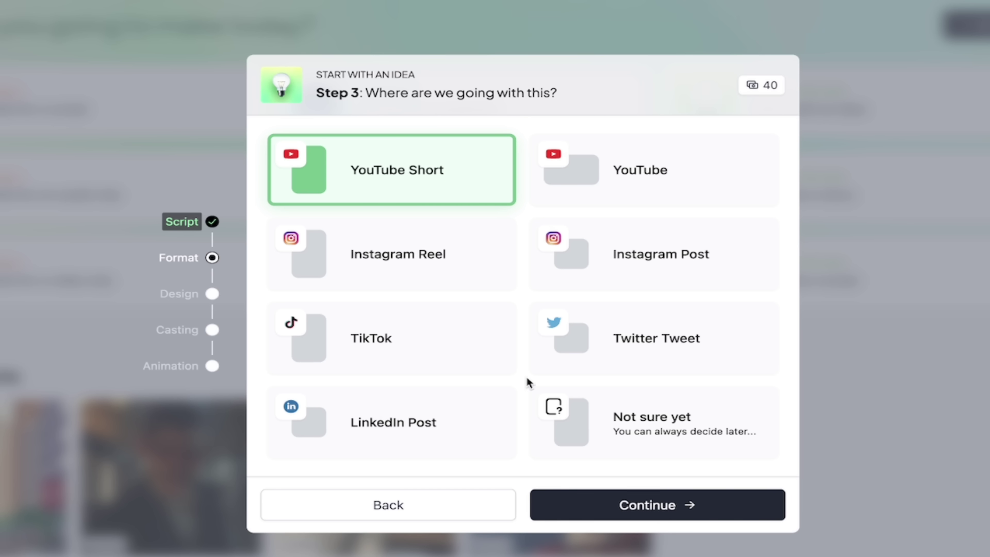
Step: Confirm the format, expand the video style options and scroll to the bottom of the grid
click(616, 504)
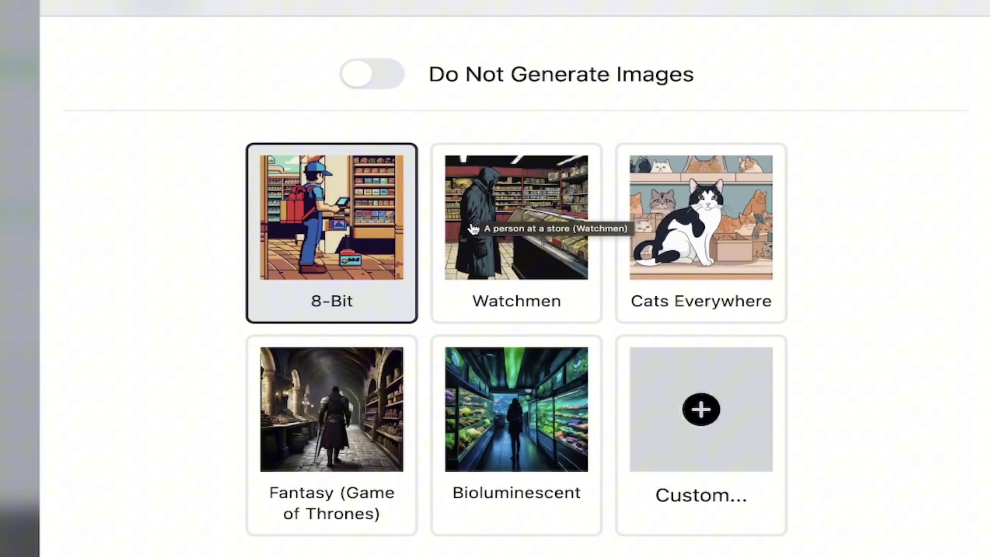
scroll(490, 207, down, 1)
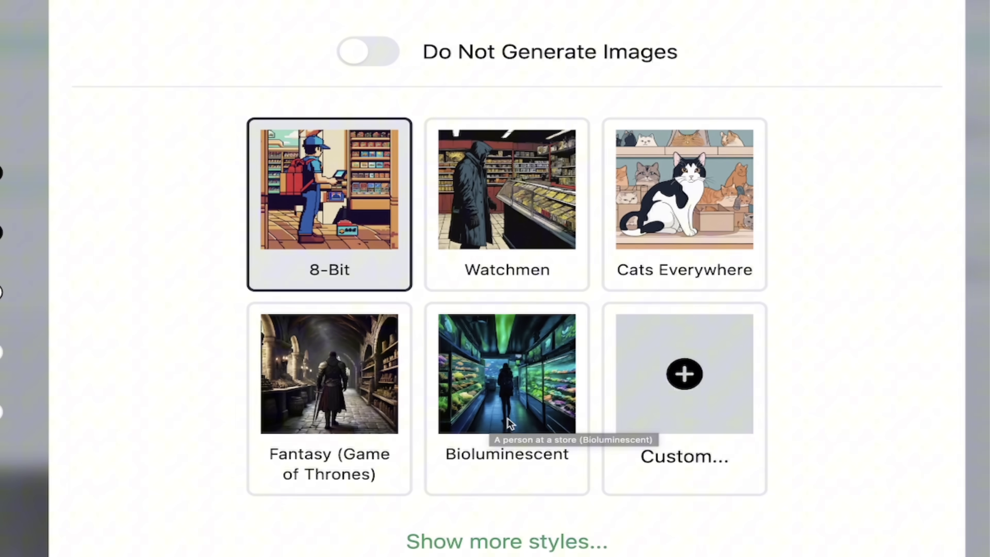
click(520, 554)
scroll(512, 349, down, 5)
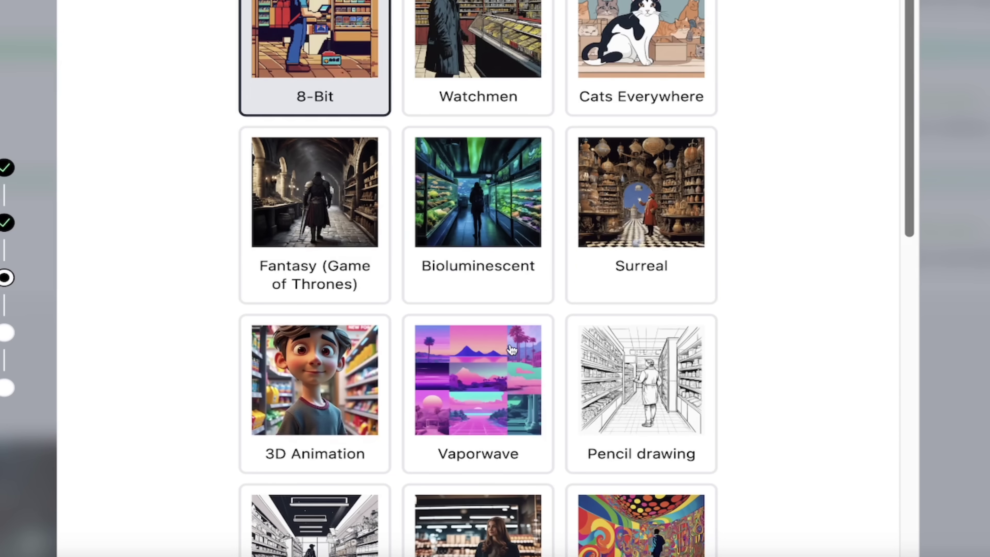
scroll(512, 349, down, 3)
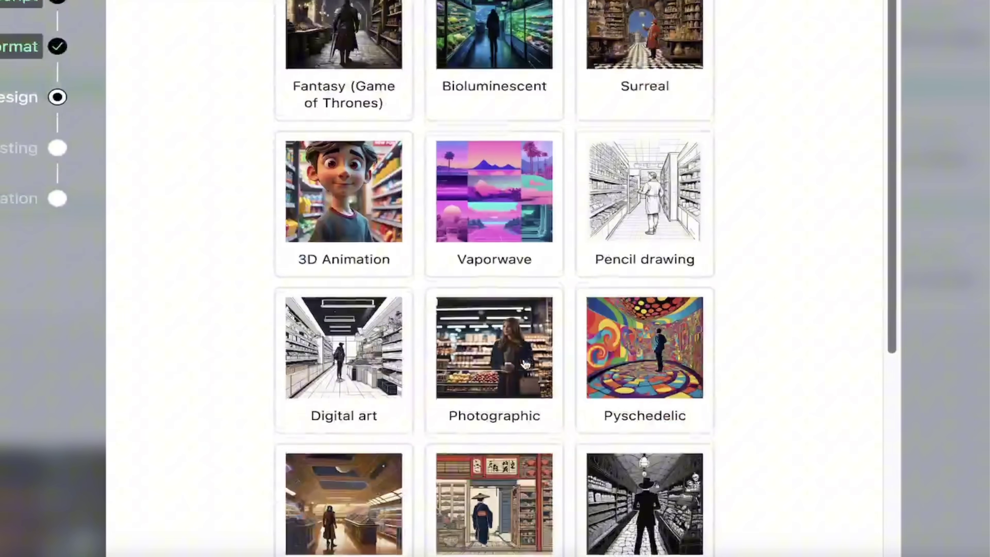
scroll(533, 371, down, 8)
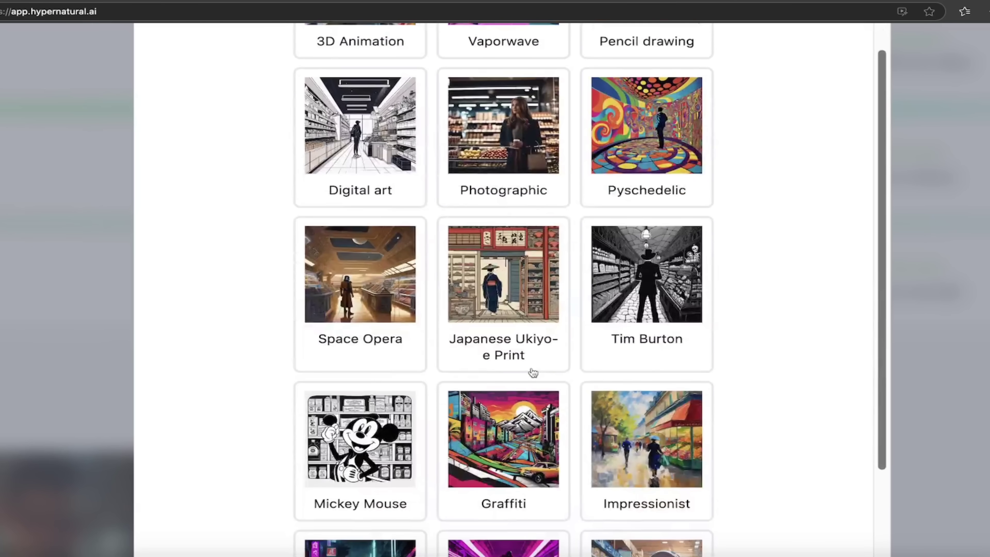
scroll(533, 373, down, 8)
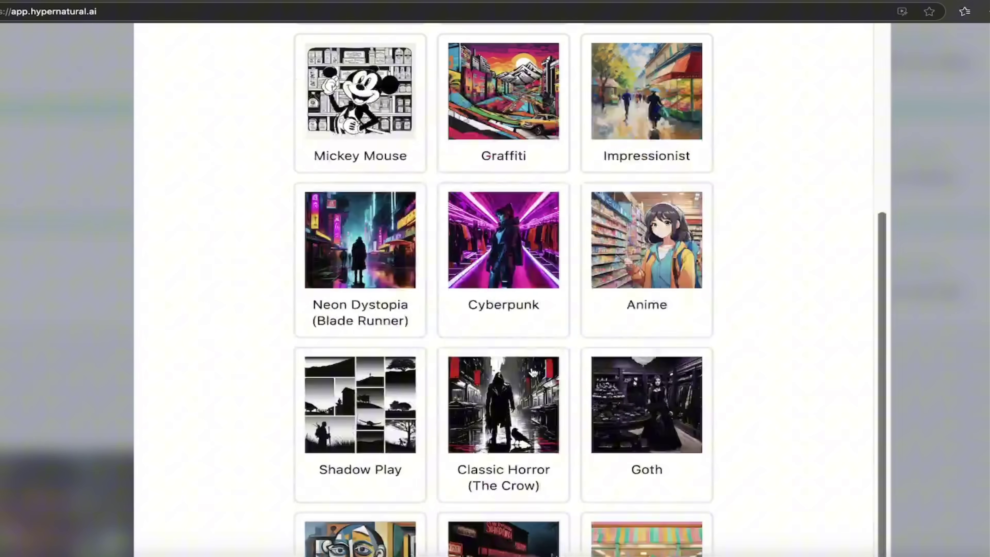
scroll(533, 373, down, 10)
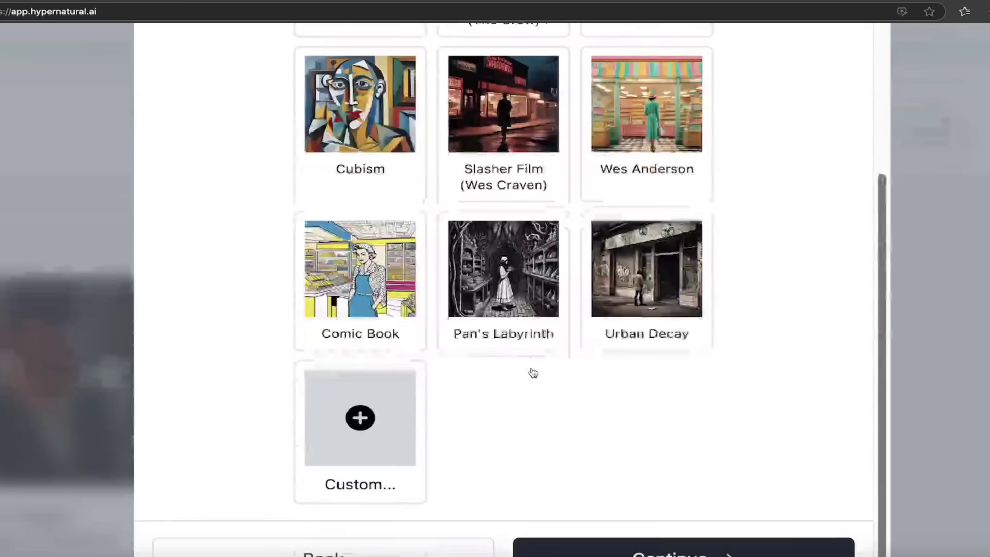
Step: Create a custom style titled 'Dog friendly' and close the form with Done
click(360, 380)
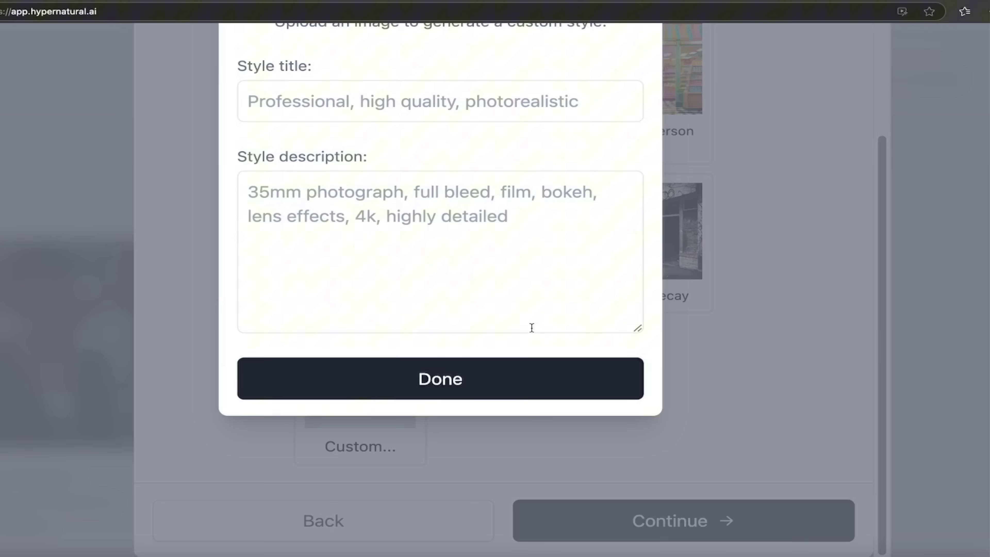
click(398, 292)
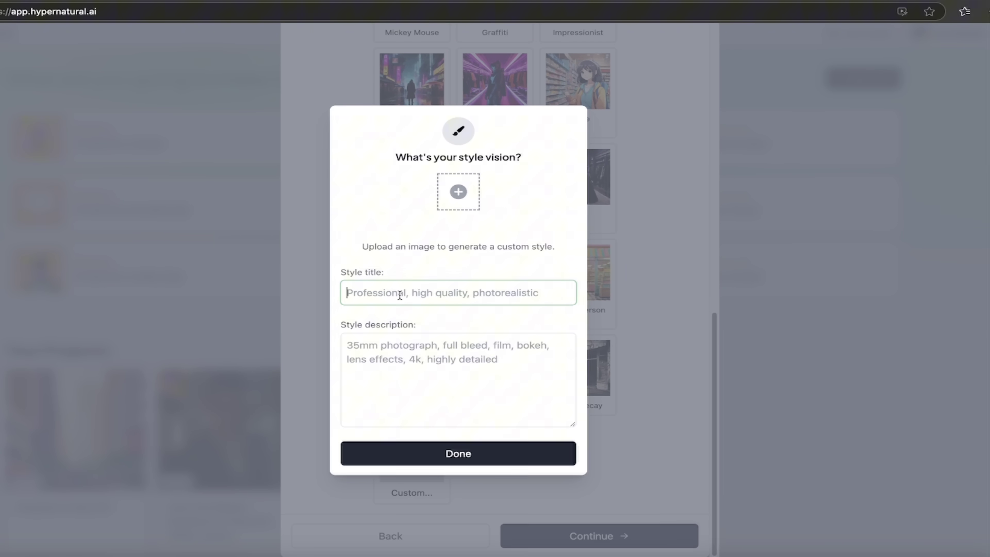
text(Dog )
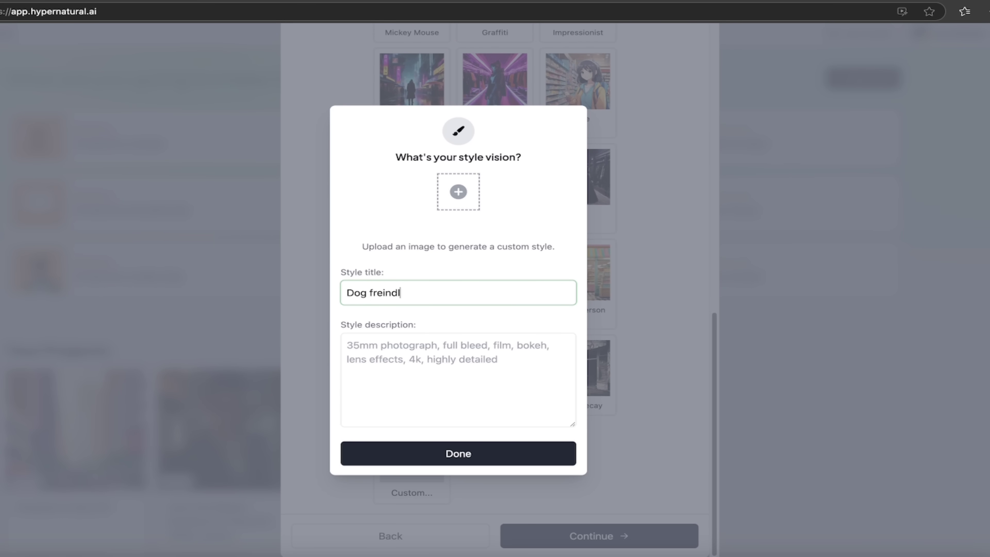
text(friendly)
click(402, 355)
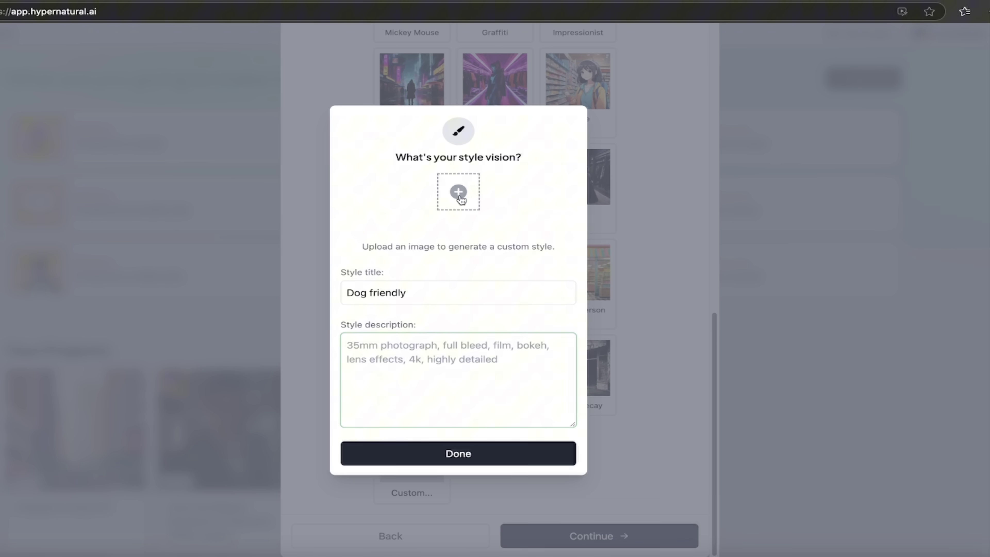
click(458, 461)
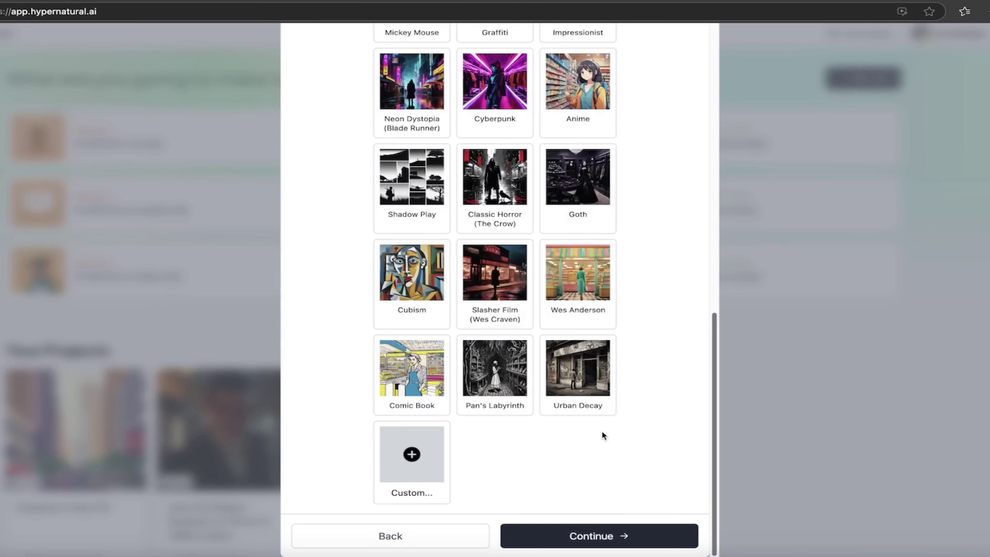
scroll(602, 426, up, 3)
scroll(621, 384, up, 4)
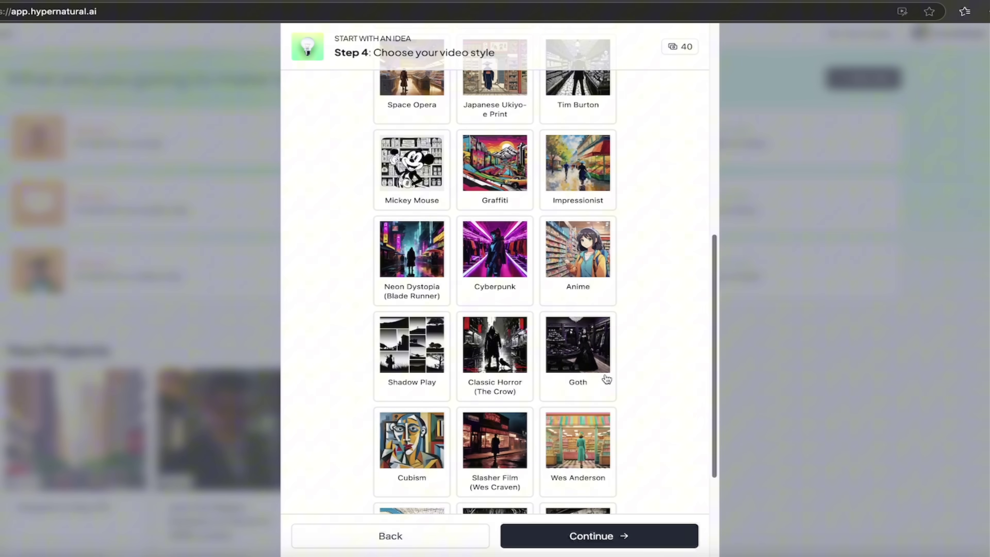
scroll(546, 361, up, 10)
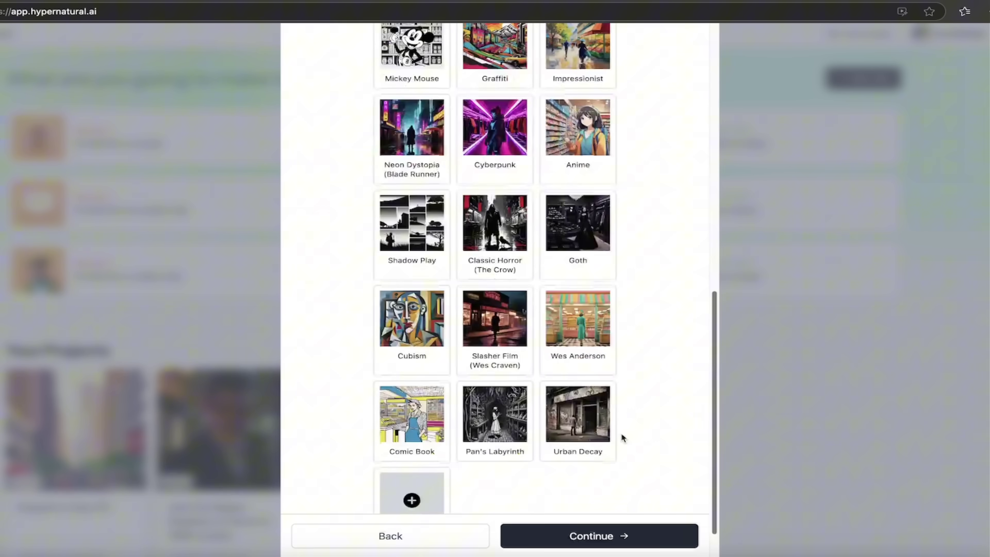
Step: Move to the visual design step and try pure red for Color 1
click(598, 534)
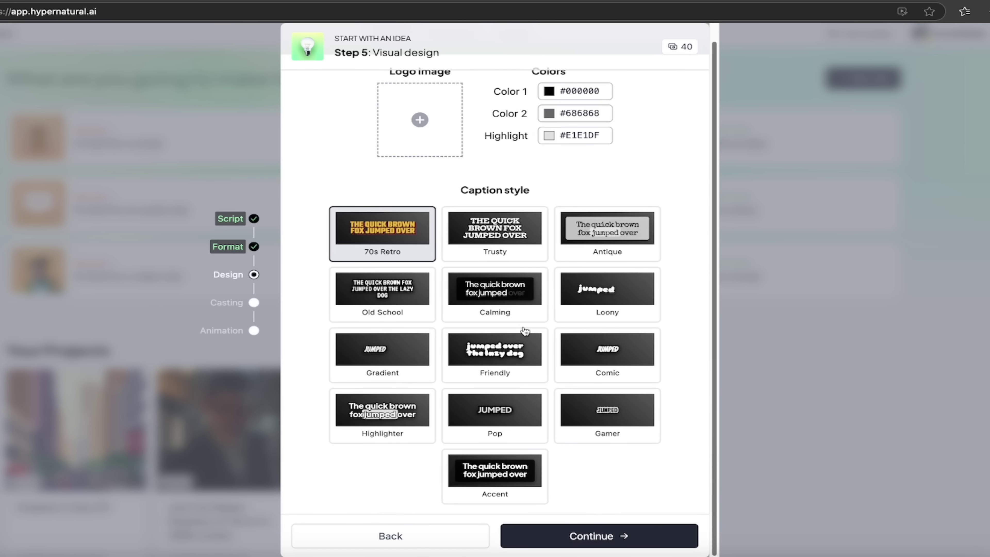
scroll(590, 207, up, 1)
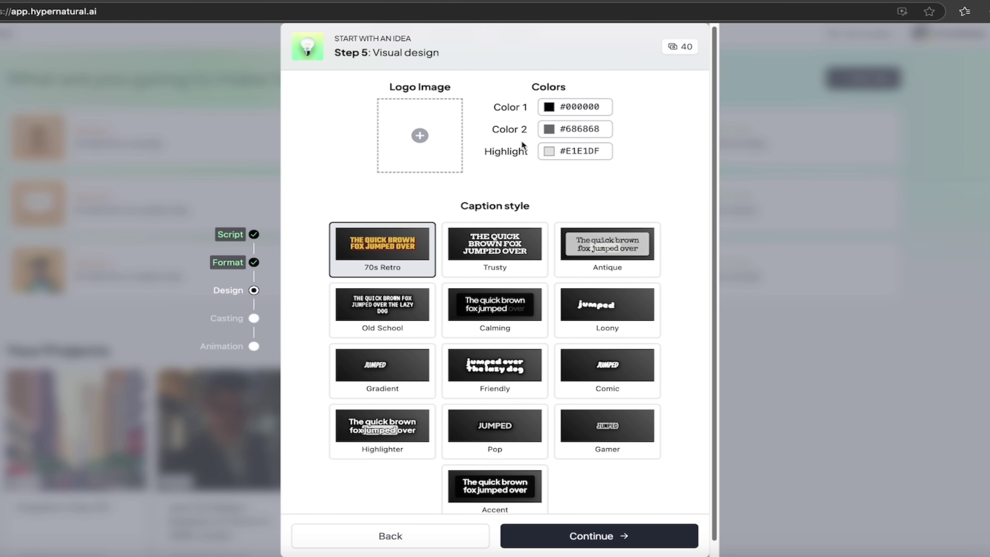
click(548, 110)
drag(669, 151, 723, 94)
click(661, 111)
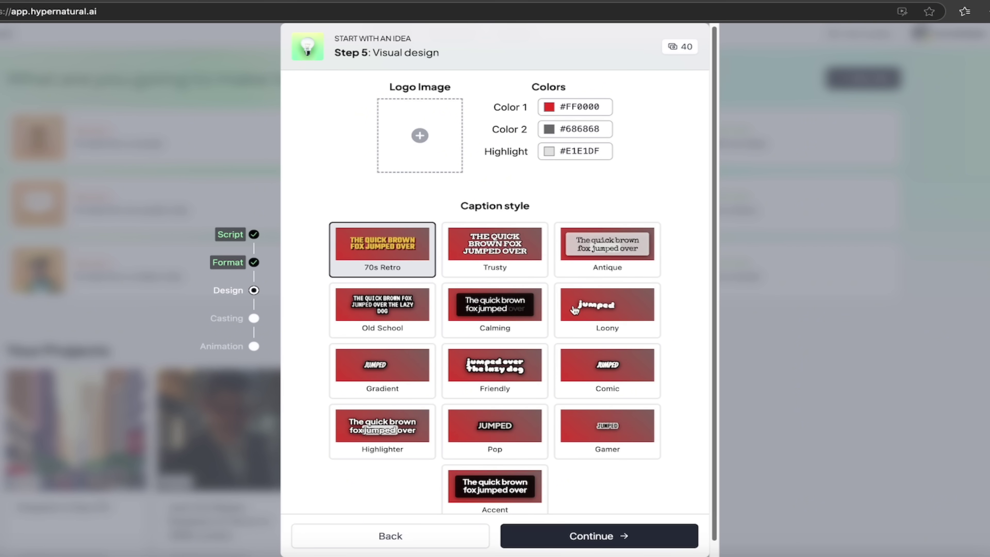
Step: Set Color 1 back to black and continue to the Consistent Characters step
click(558, 110)
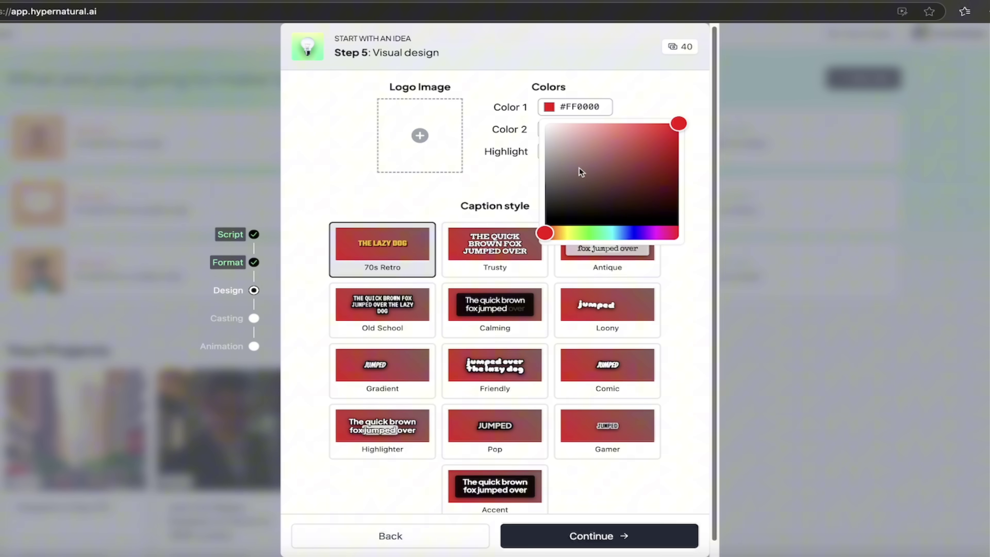
drag(678, 124, 499, 270)
click(668, 95)
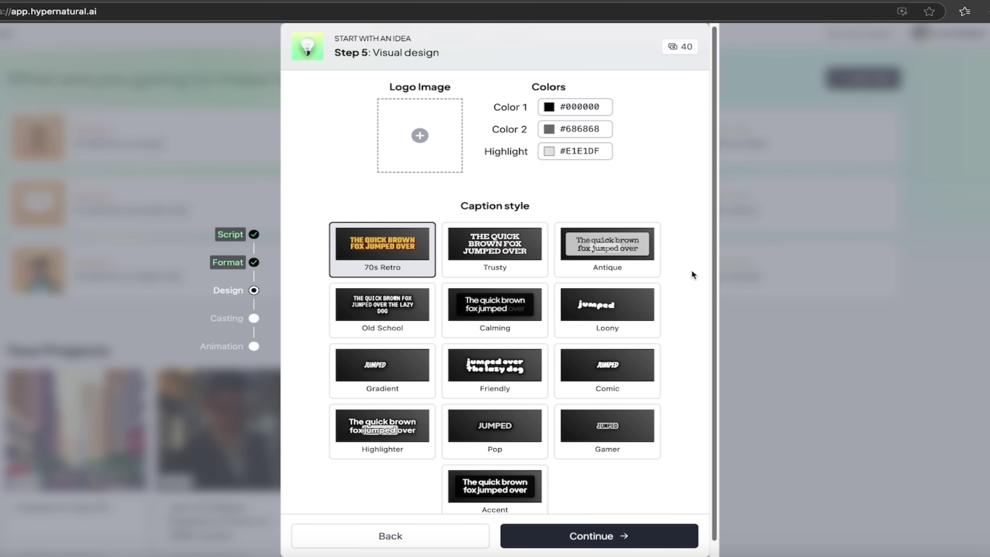
scroll(692, 275, down, 1)
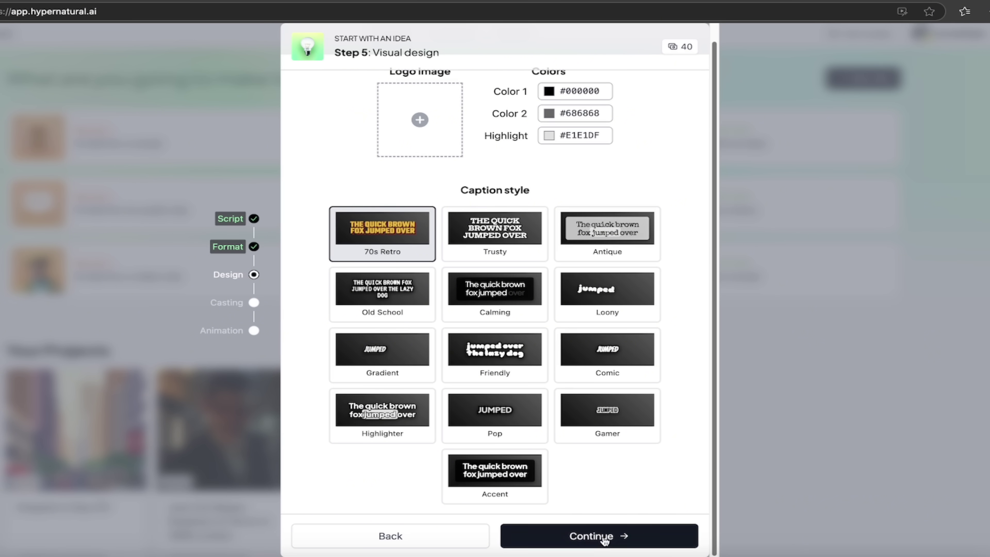
click(592, 534)
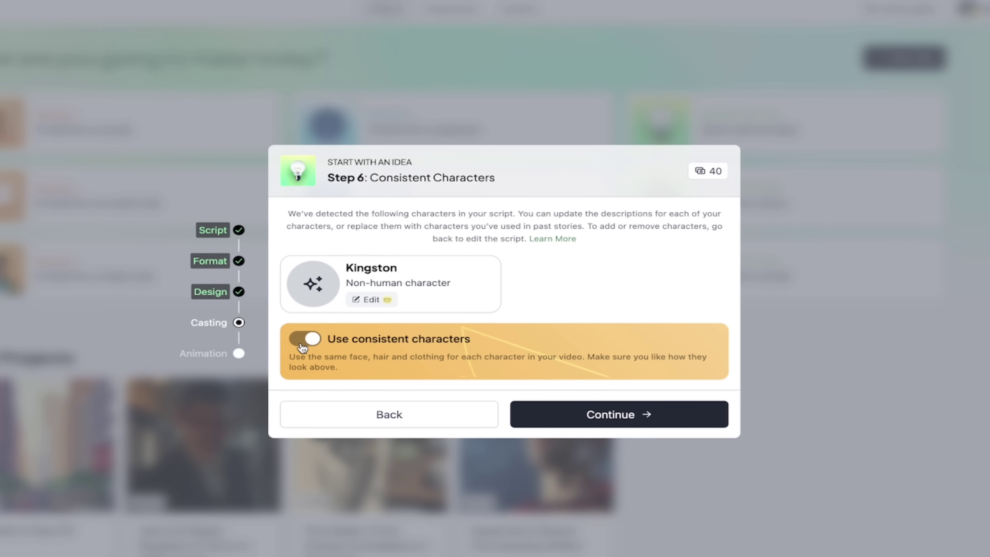
Step: Keep consistent characters on, review Kingston's details unchanged, and continue to the Animate step
click(304, 339)
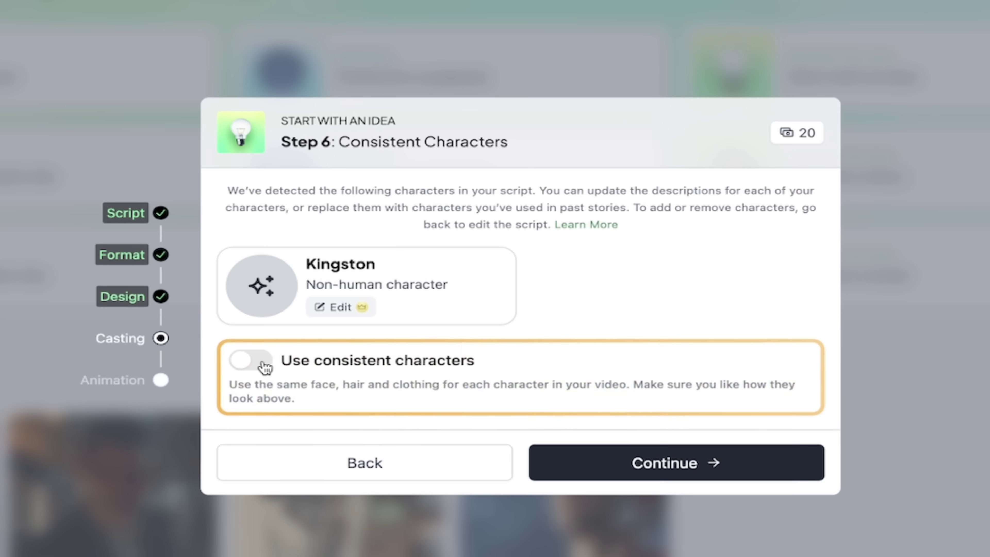
click(310, 340)
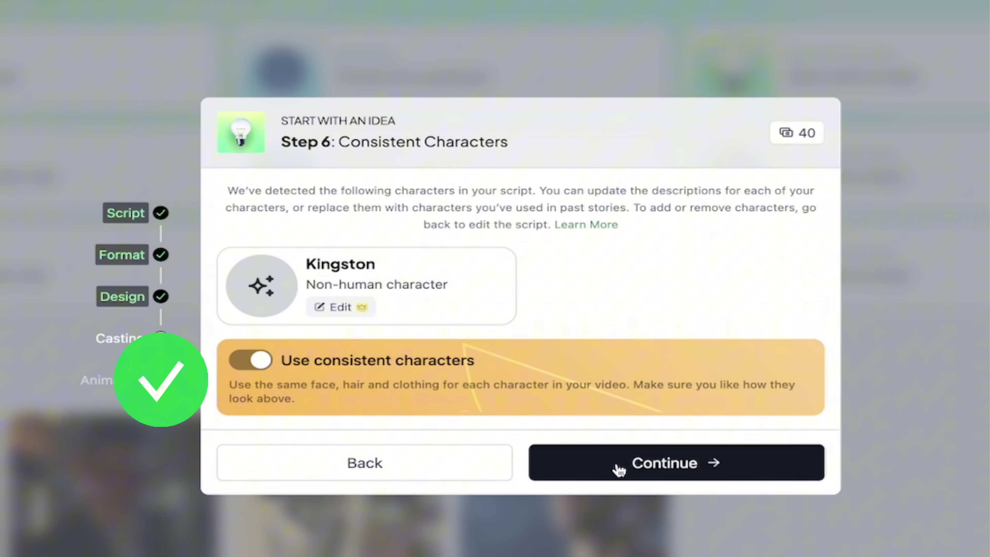
click(647, 468)
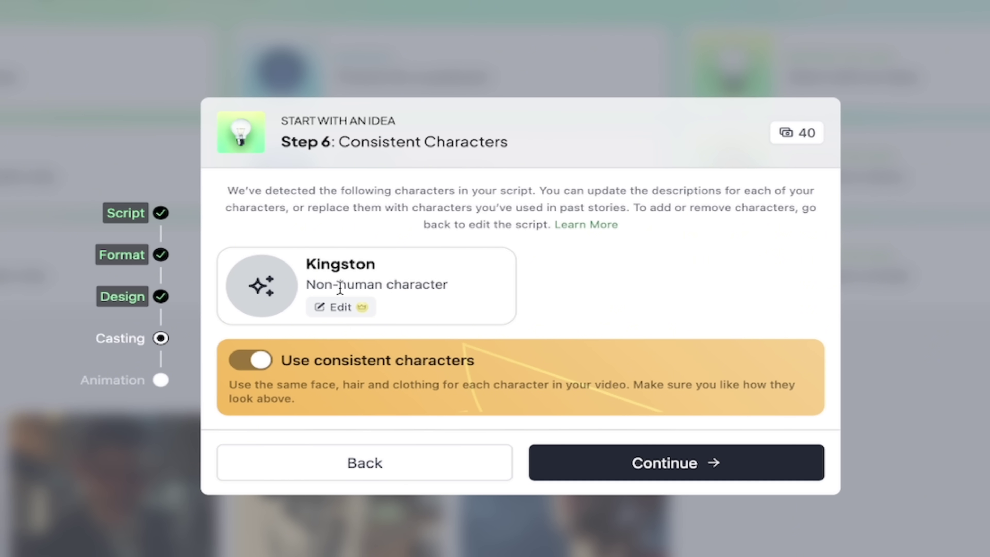
click(342, 308)
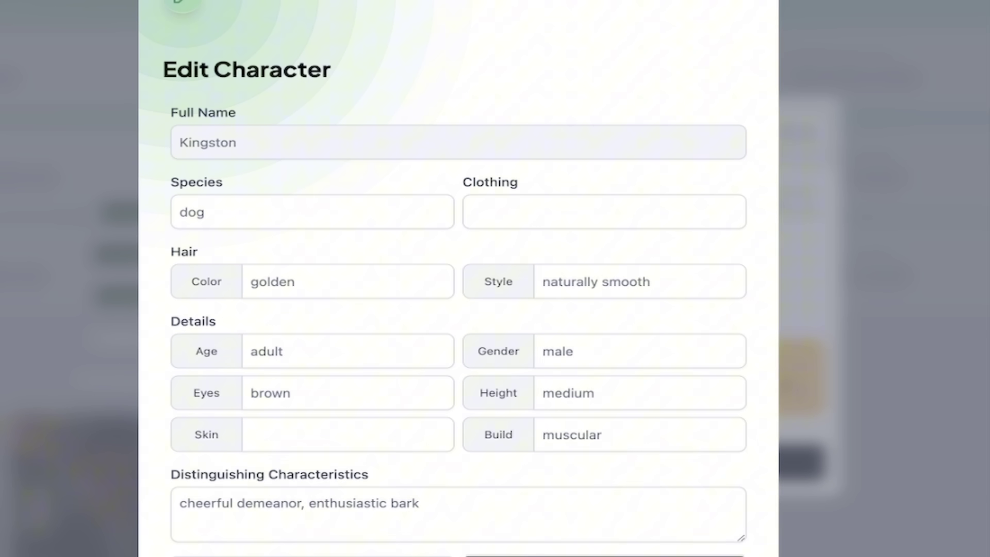
key(Escape)
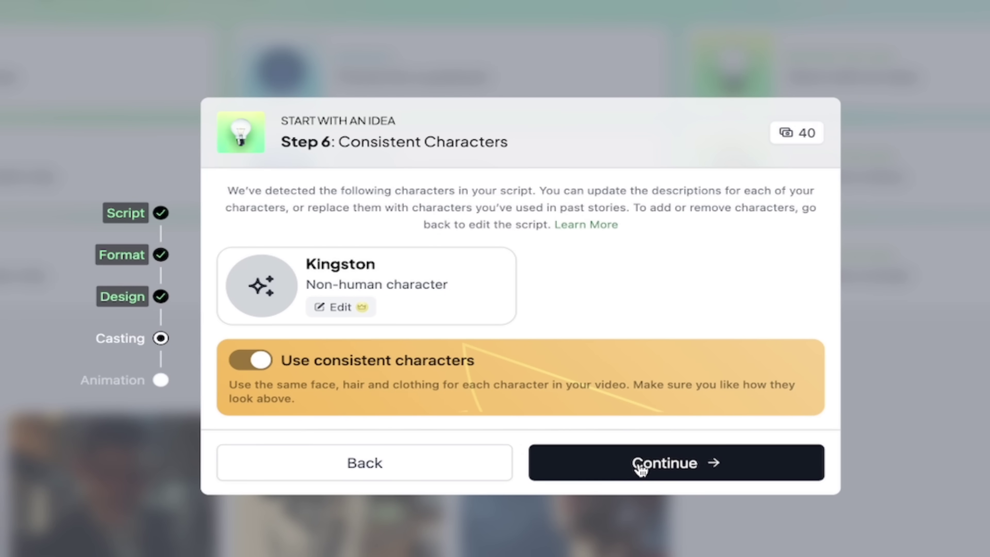
click(640, 464)
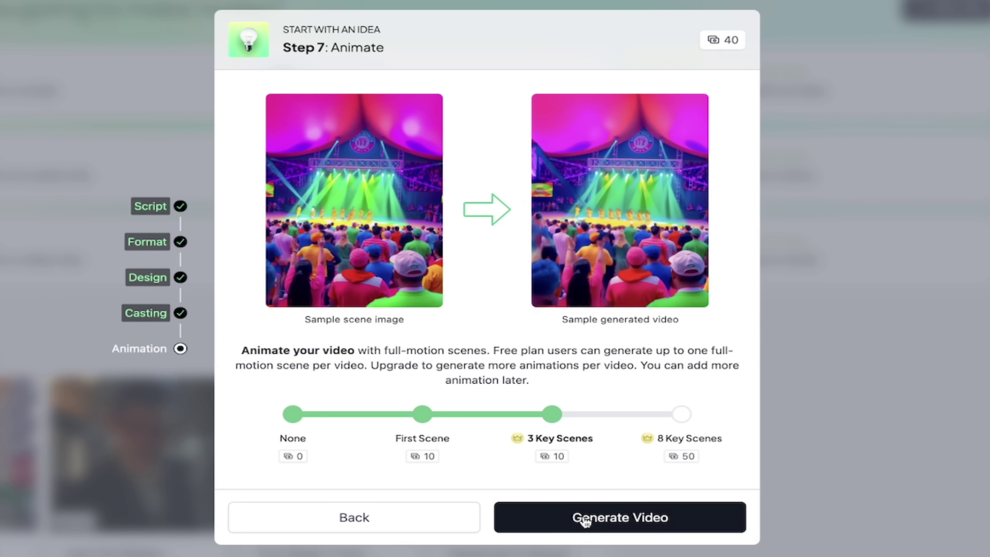
Step: Generate the Bark in the Park video and wait for it to open in the editor
click(584, 520)
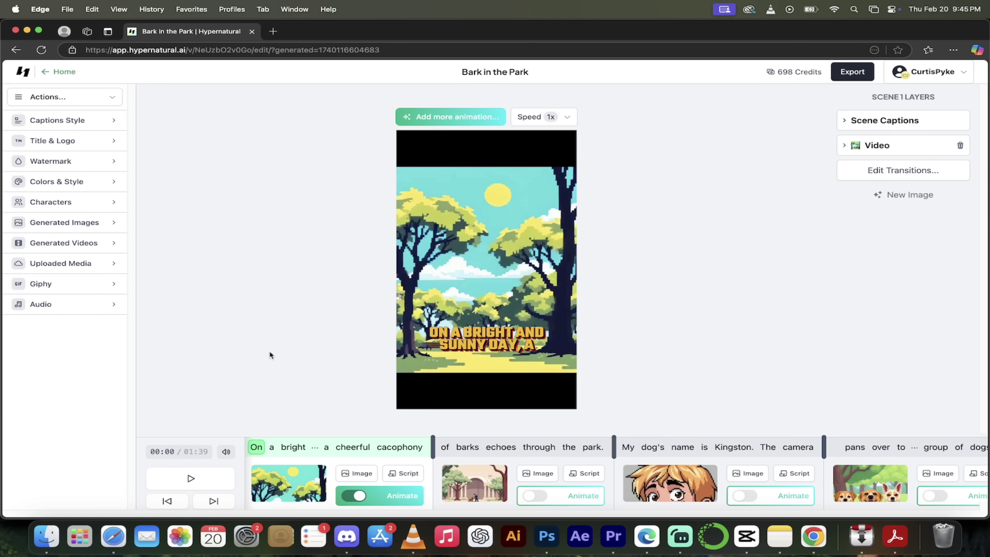
click(191, 479)
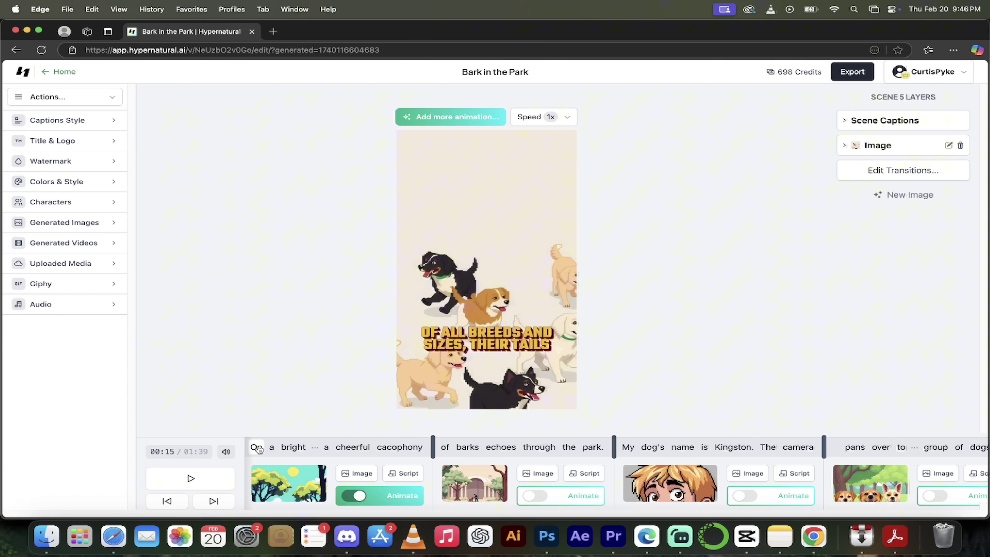
click(258, 447)
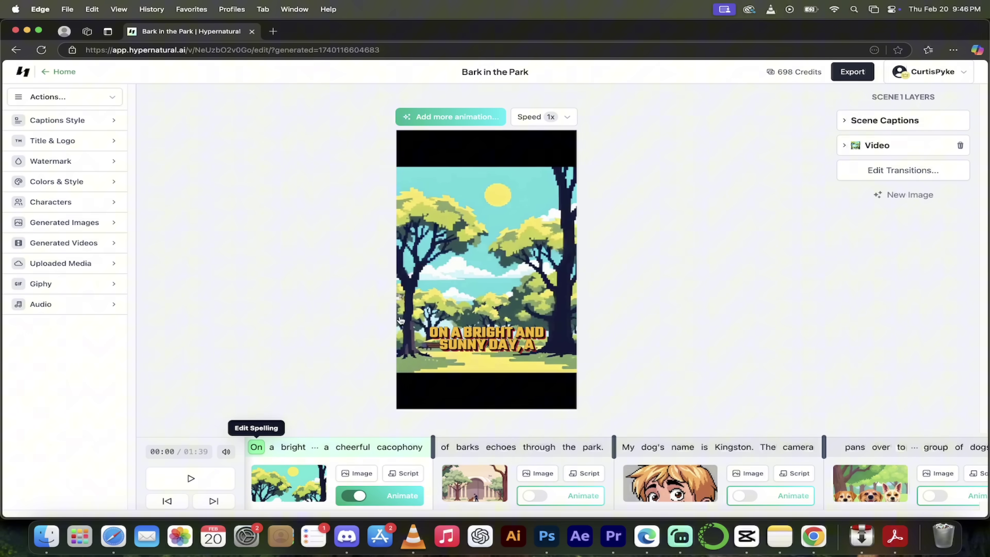
Step: Enlarge scene 1's video layer image so the park fills the vertical frame
click(281, 483)
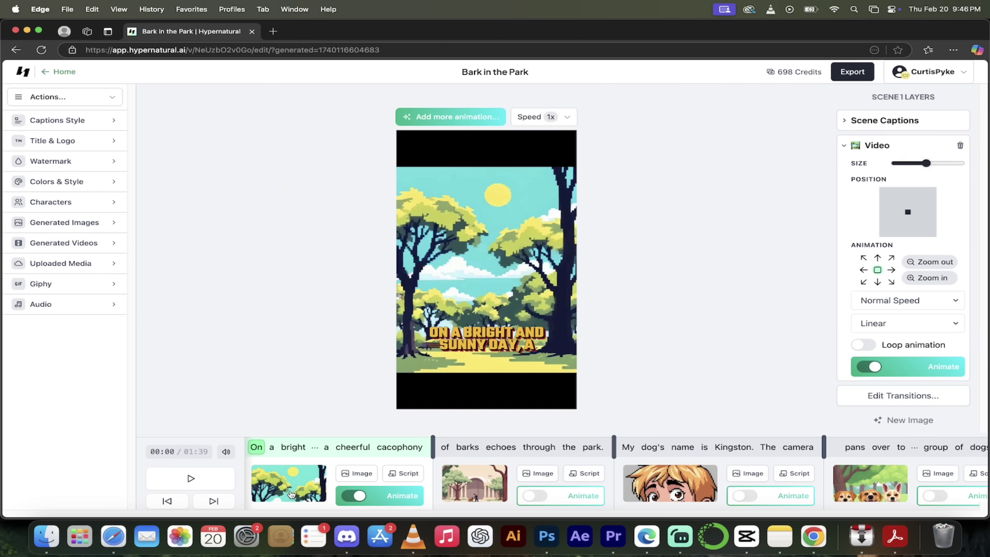
click(879, 121)
click(880, 124)
drag(927, 163, 936, 164)
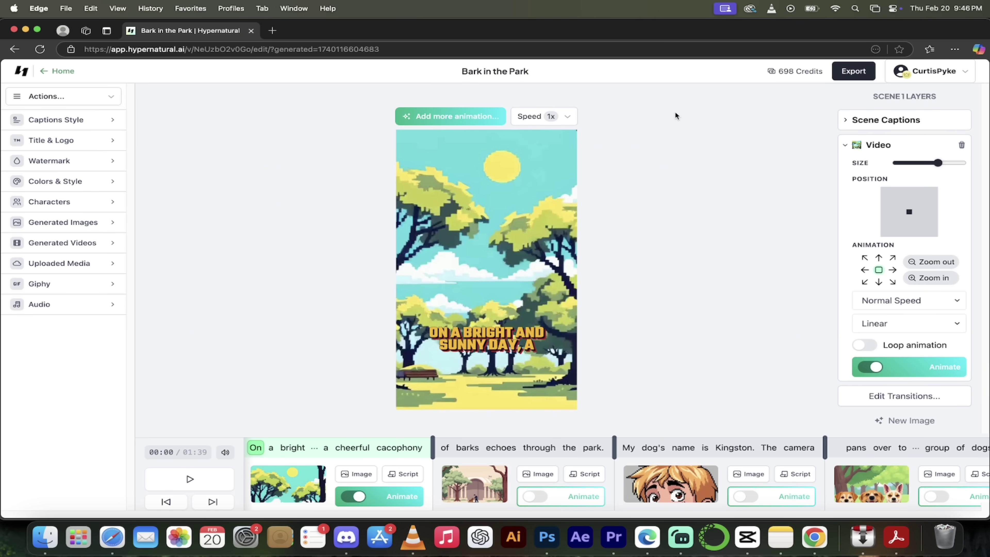
click(878, 145)
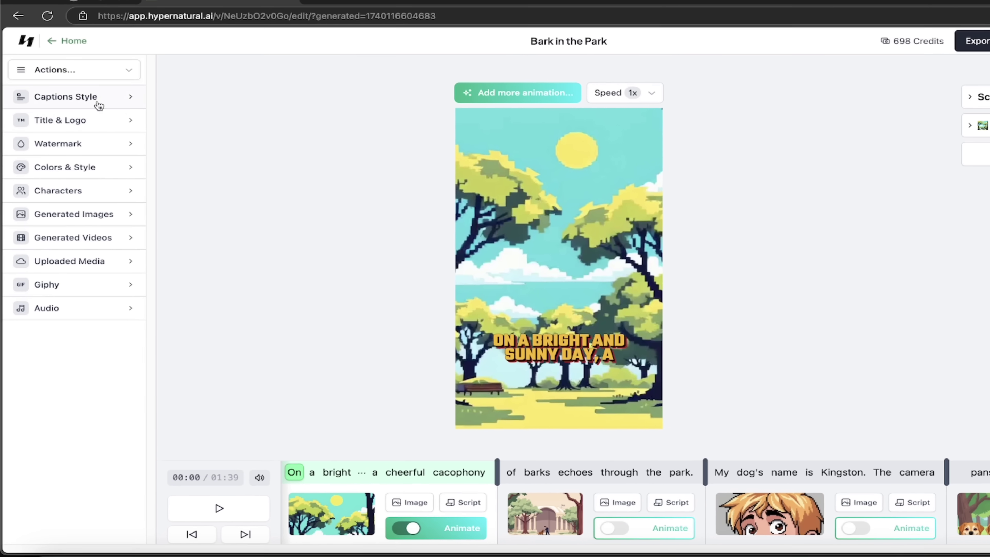
Step: Switch the captions to the Gamer style
click(71, 96)
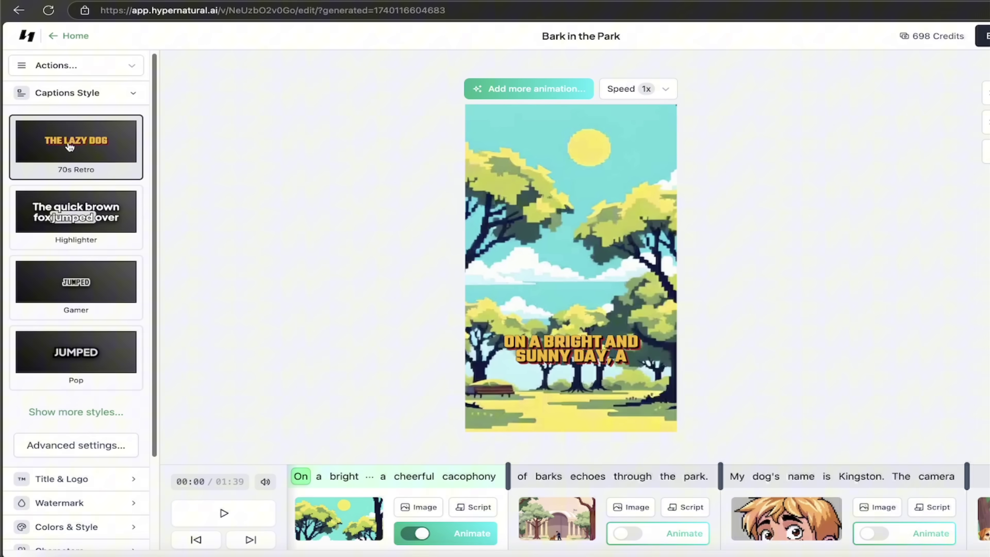
scroll(66, 141, down, 1)
scroll(68, 106, up, 1)
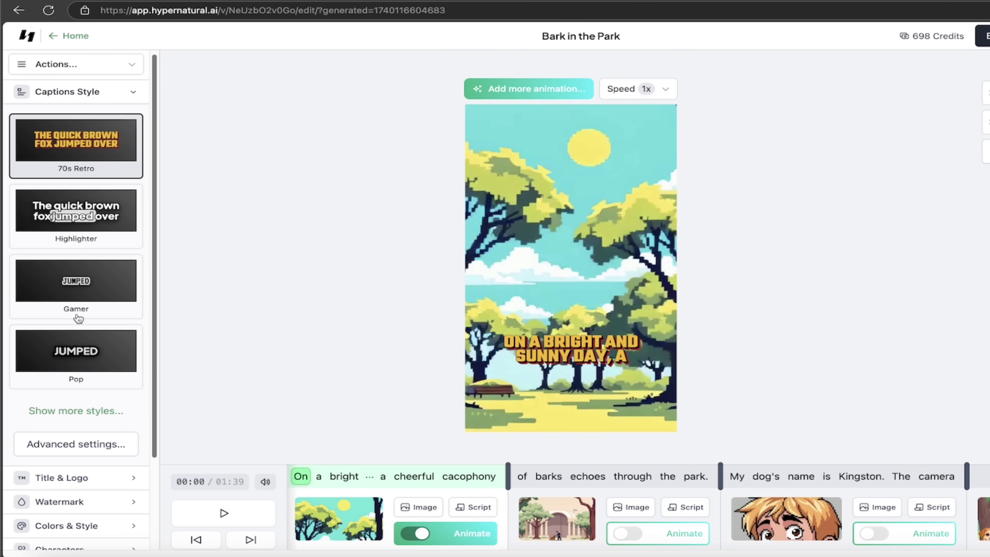
click(82, 288)
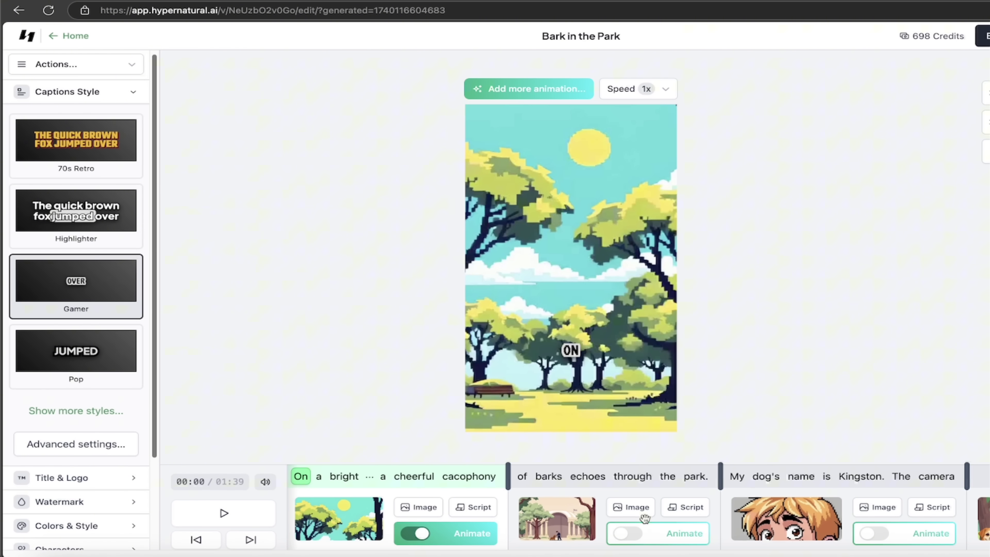
Step: Preview the Gamer captions at the words 'cacophony' and 'cheerful'
click(452, 477)
click(428, 477)
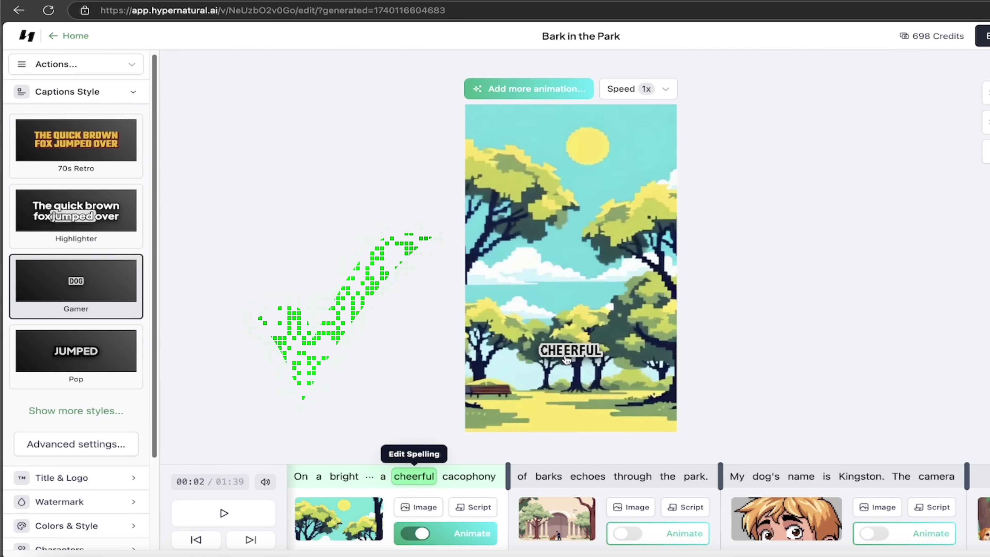
scroll(77, 285, down, 2)
scroll(76, 285, down, 1)
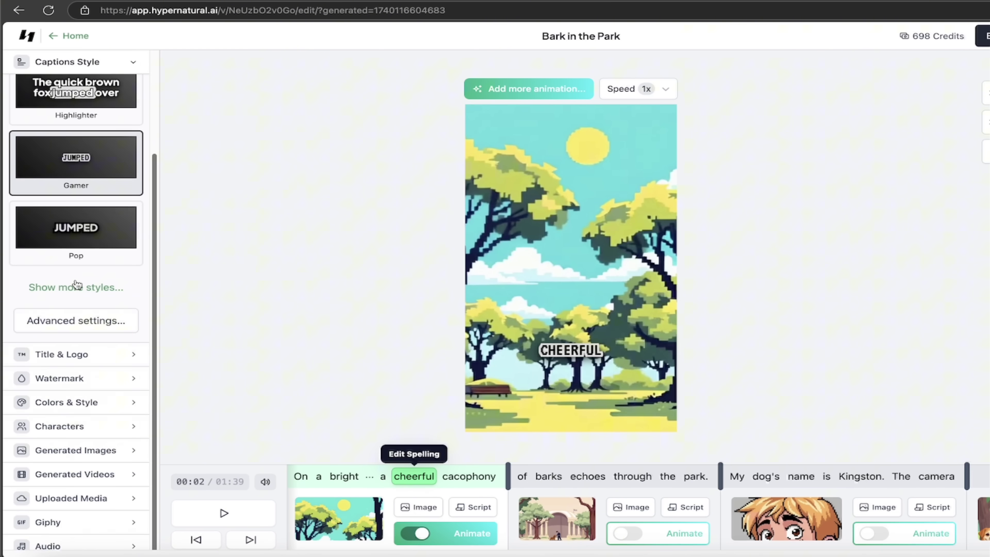
scroll(77, 284, up, 3)
scroll(77, 288, down, 3)
Step: Check the Watermark, Colors & Style and Characters panels, then show Generated Images
click(82, 380)
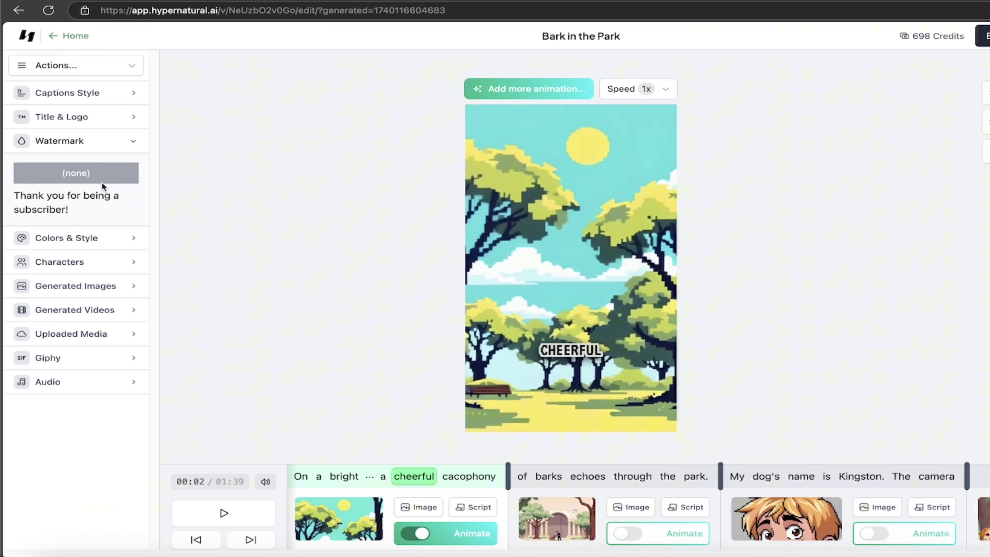
click(82, 239)
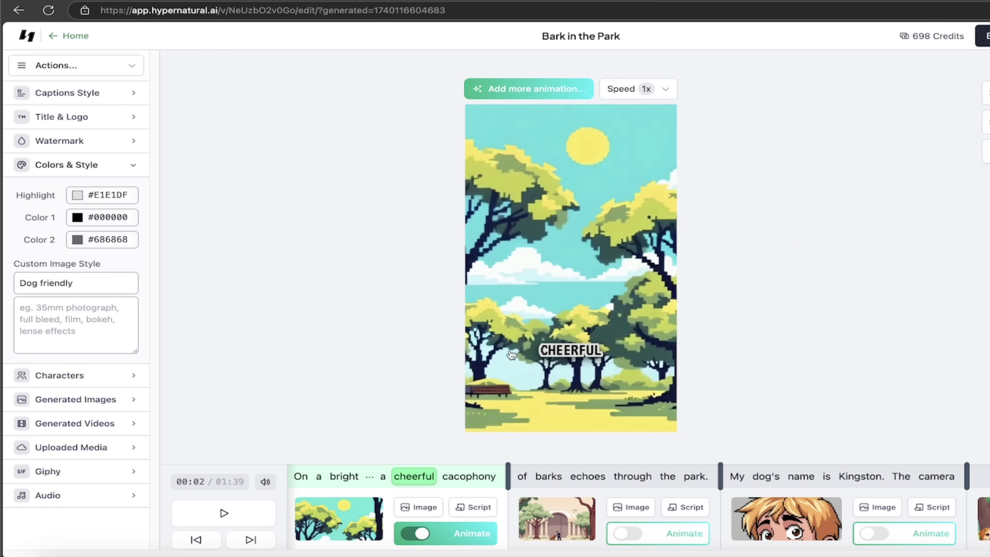
click(77, 376)
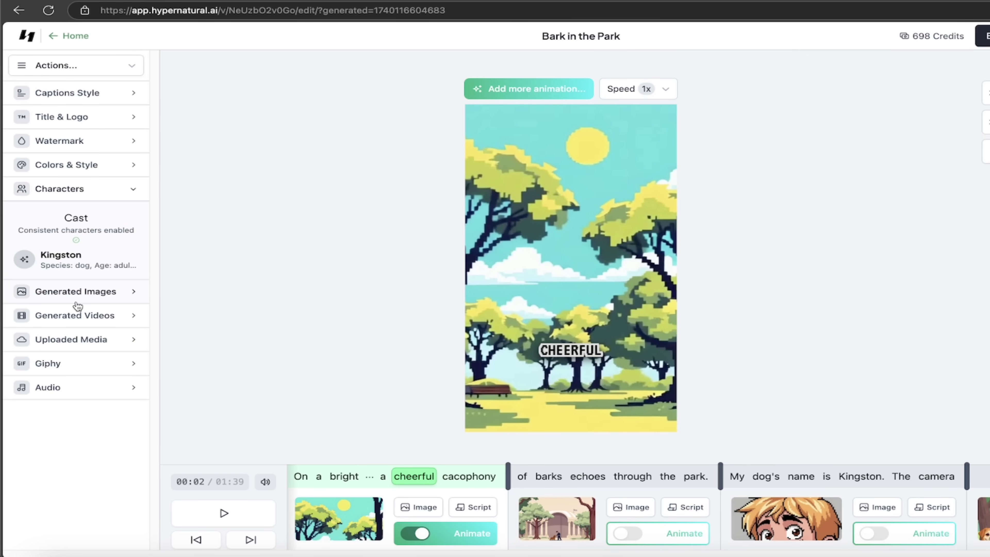
click(89, 295)
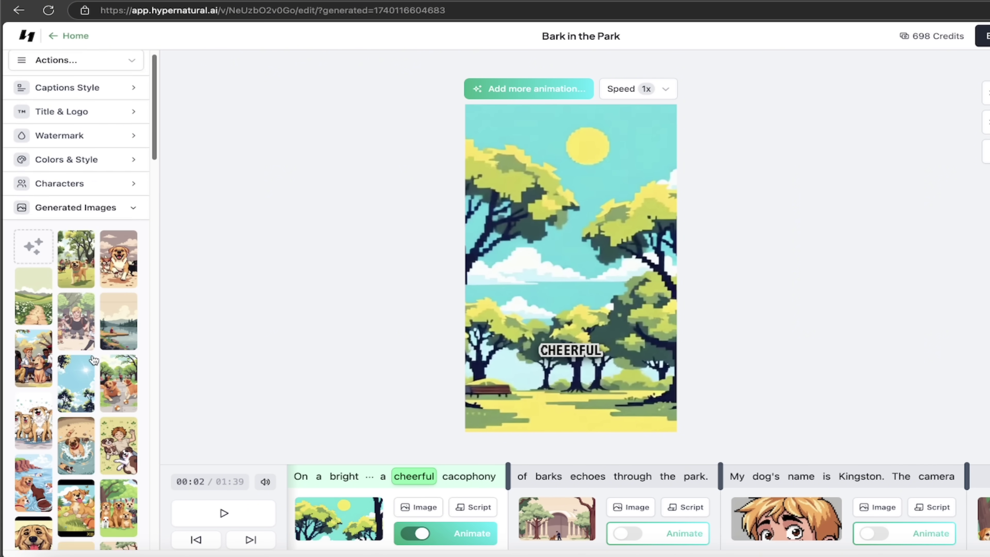
Step: Scroll through the generated images and preview the tree-park picture
scroll(92, 359, down, 2)
scroll(74, 427, down, 10)
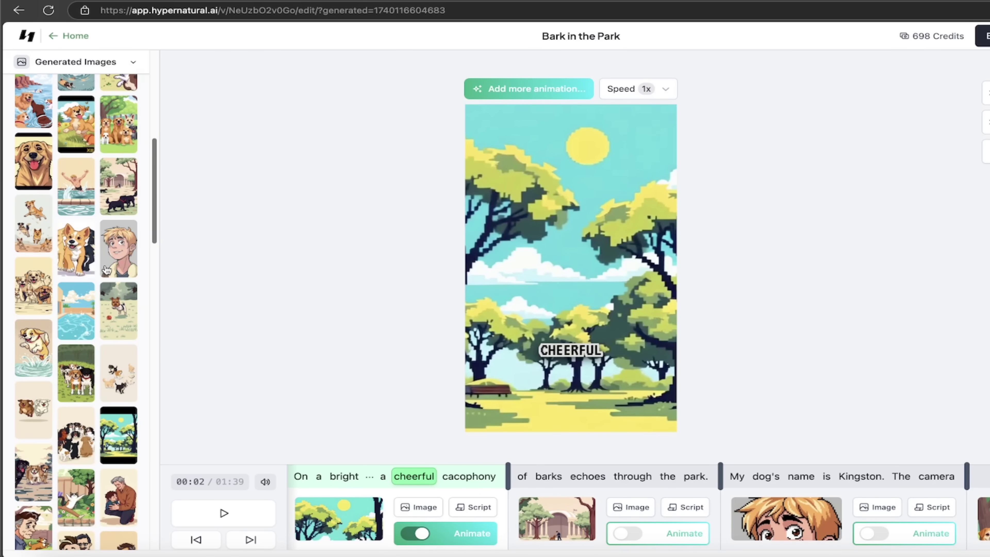
scroll(107, 273, down, 2)
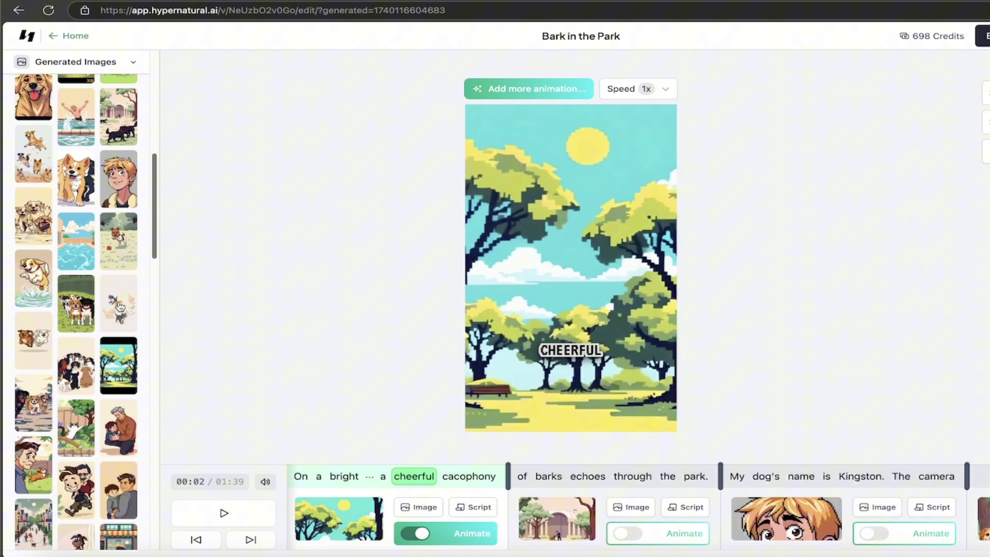
click(124, 377)
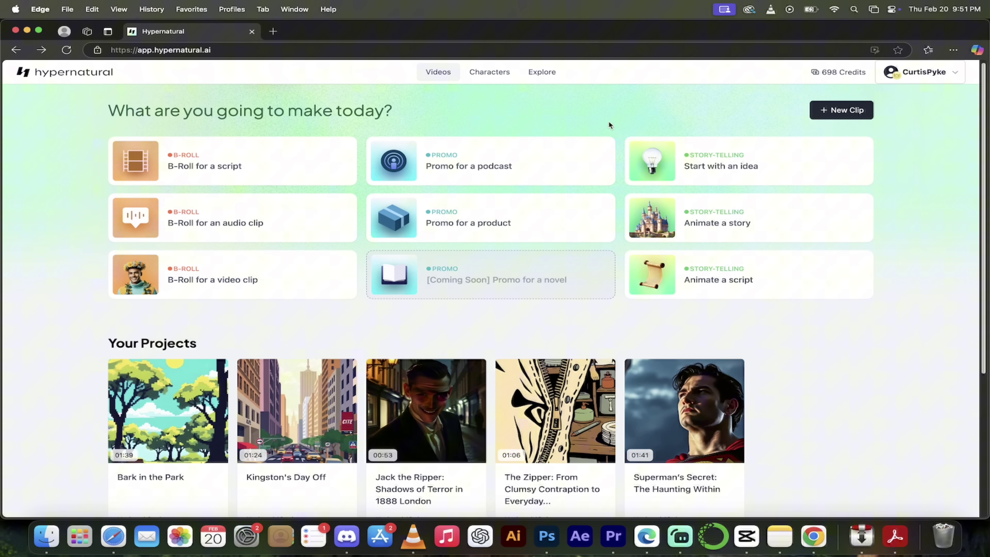
Step: Browse the Characters Library from My Characters down through the preset characters
click(487, 76)
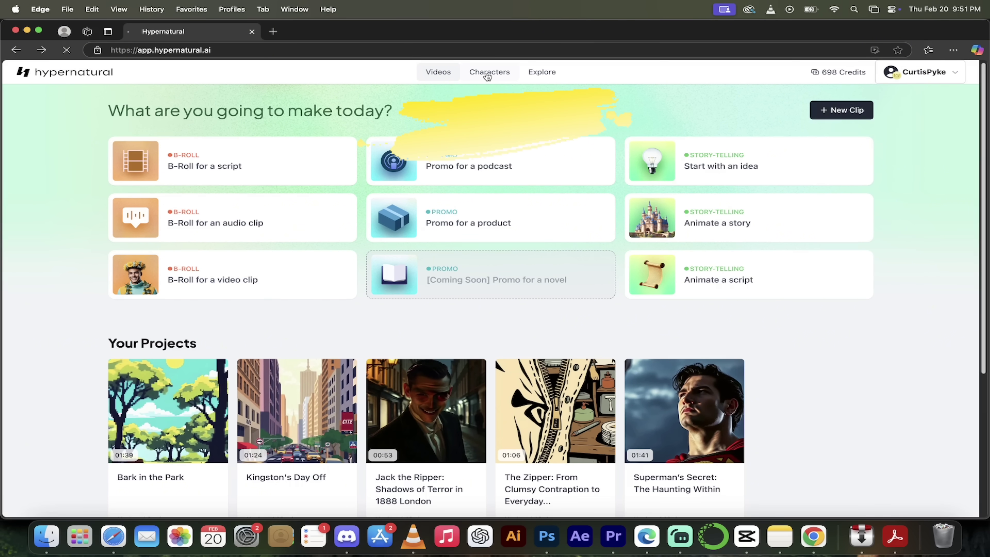
scroll(9, 273, down, 2)
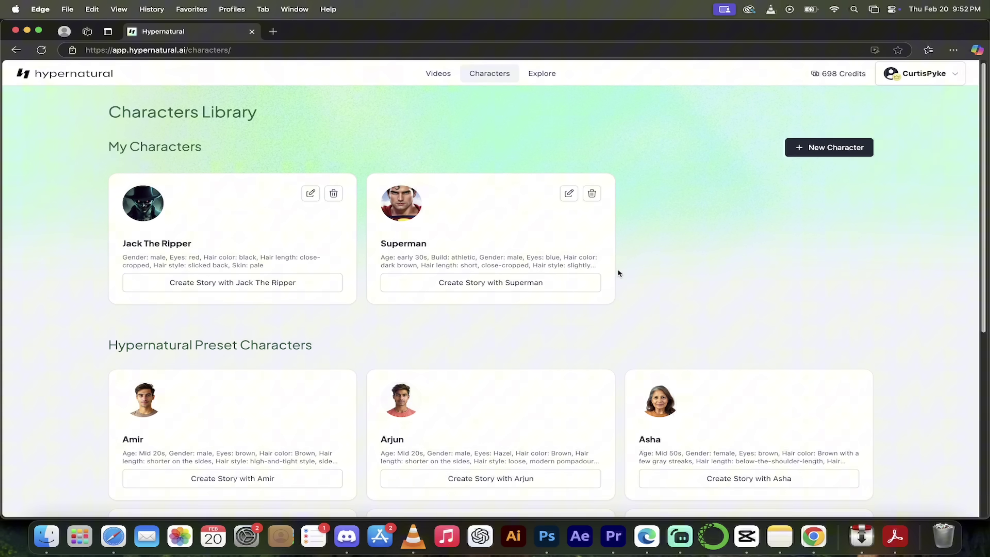
scroll(692, 259, down, 3)
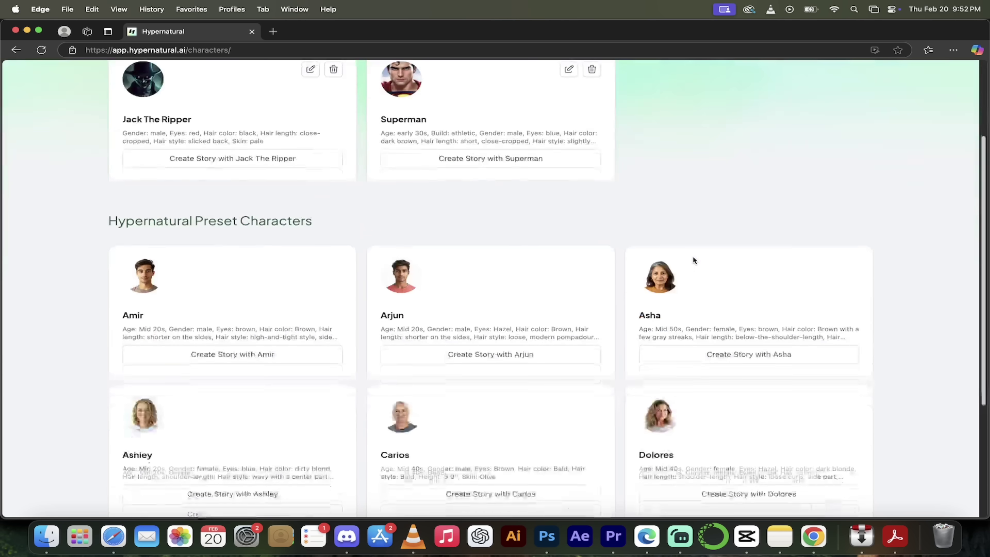
scroll(692, 260, up, 3)
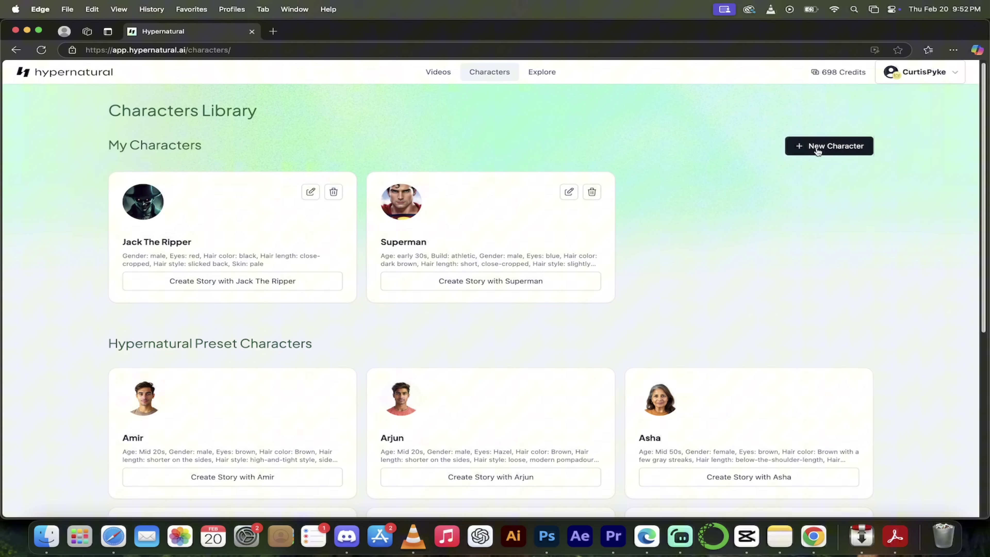
scroll(885, 346, down, 3)
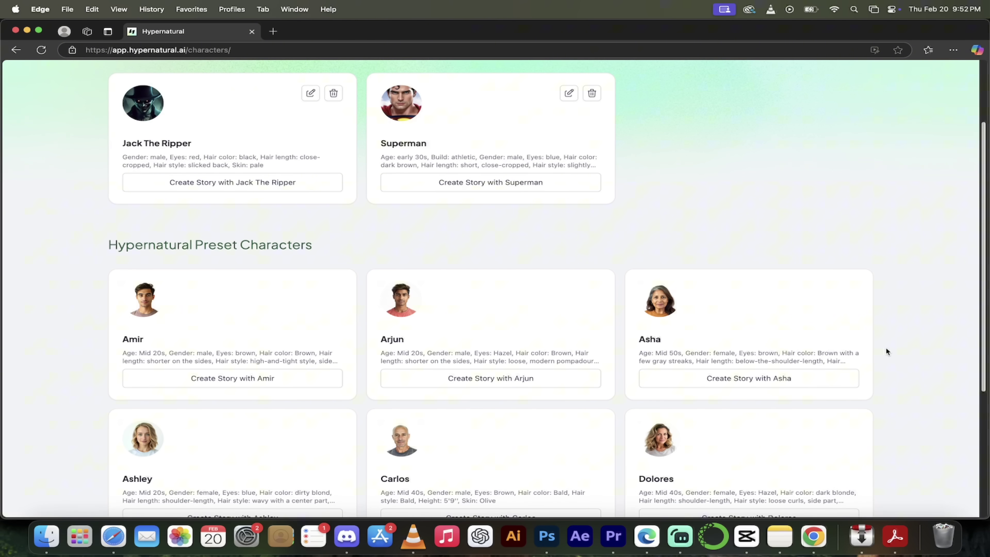
scroll(885, 347, down, 1)
scroll(406, 328, down, 3)
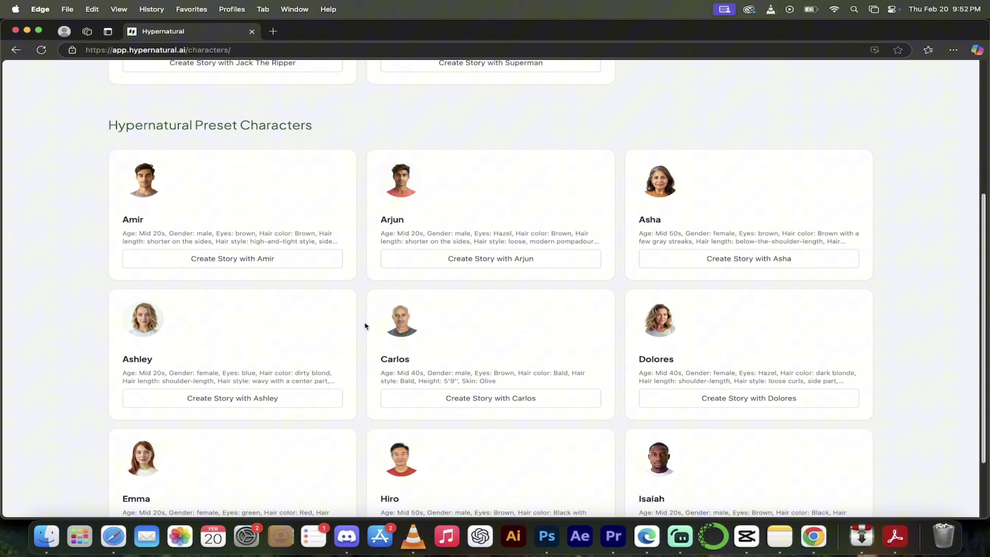
scroll(364, 323, down, 3)
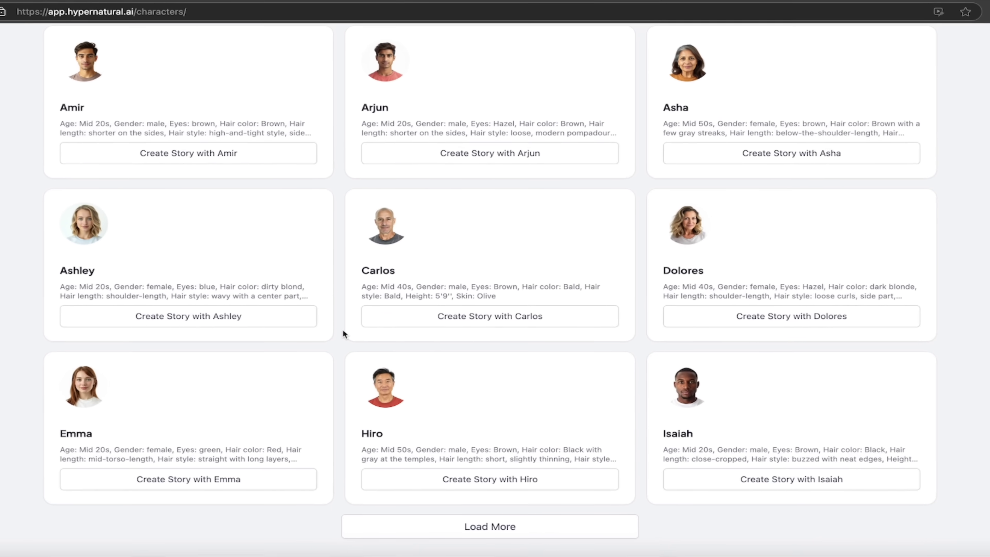
scroll(359, 324, up, 2)
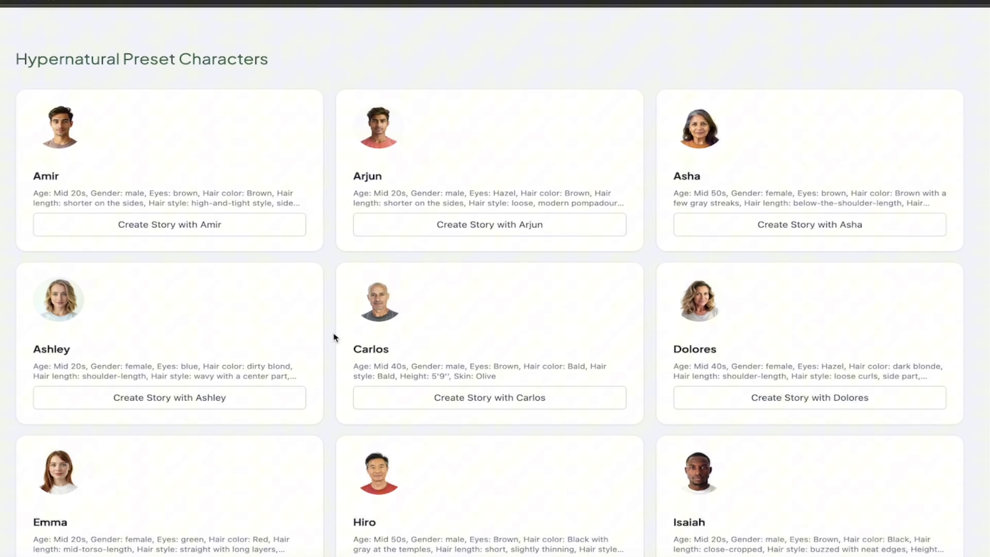
scroll(333, 336, down, 2)
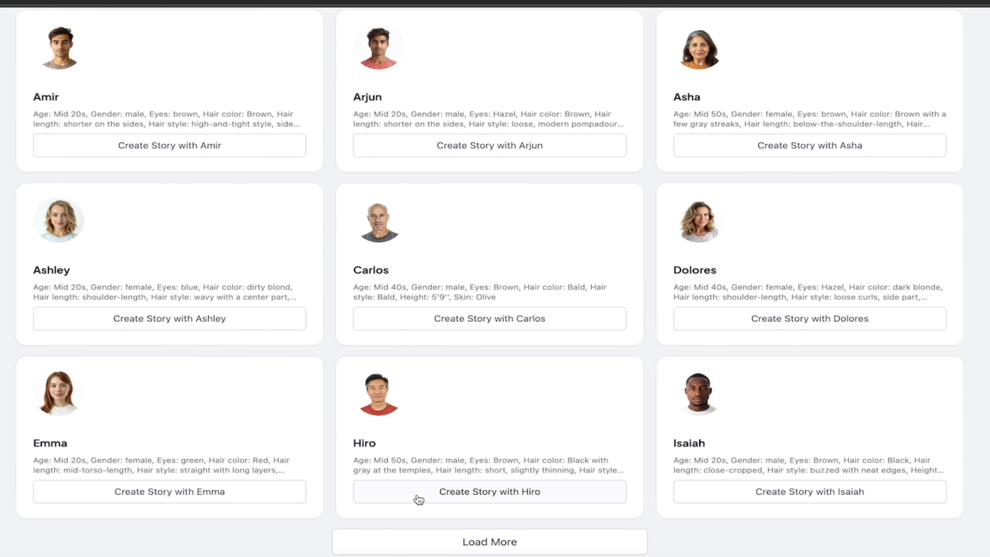
scroll(451, 464, up, 10)
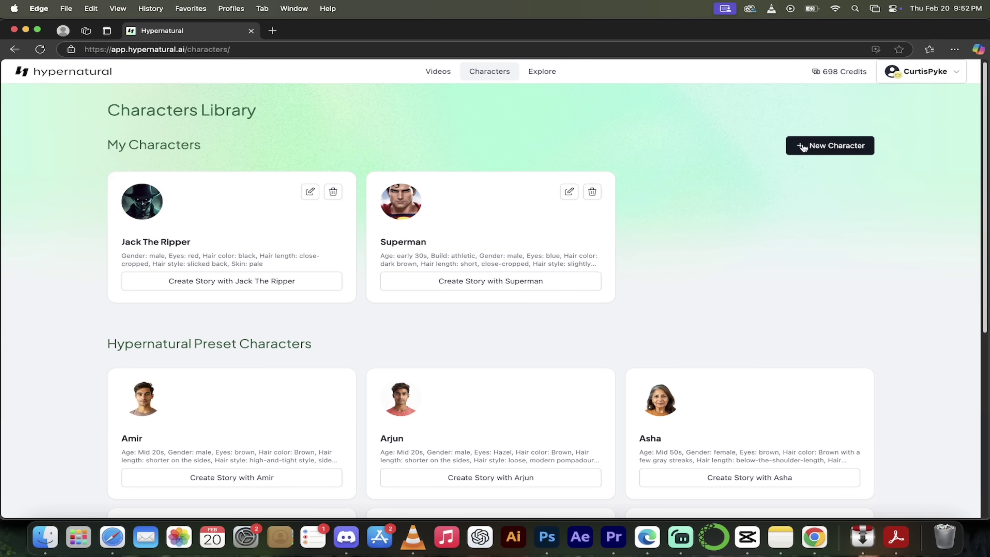
Step: Start a new word-described character named 'Kingston'
click(802, 147)
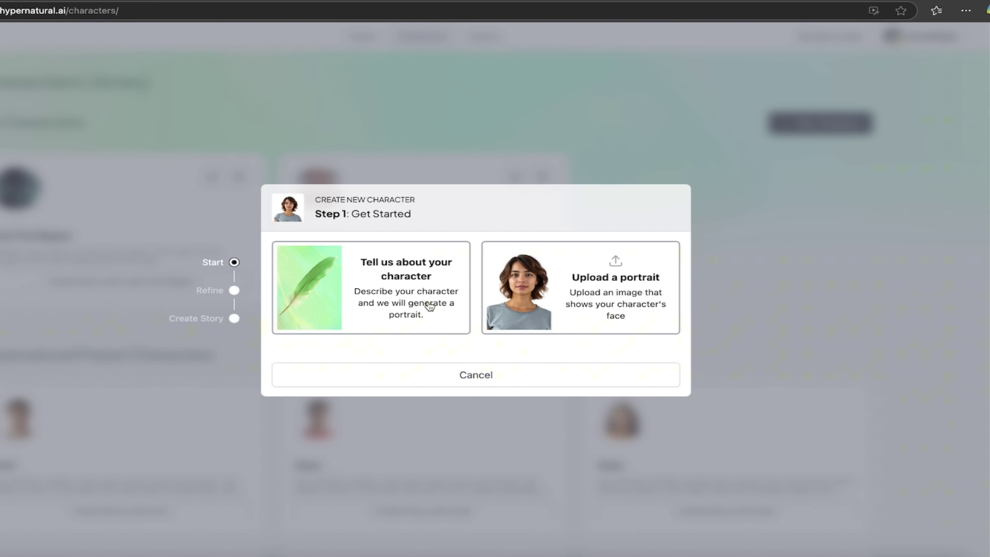
click(404, 285)
click(404, 284)
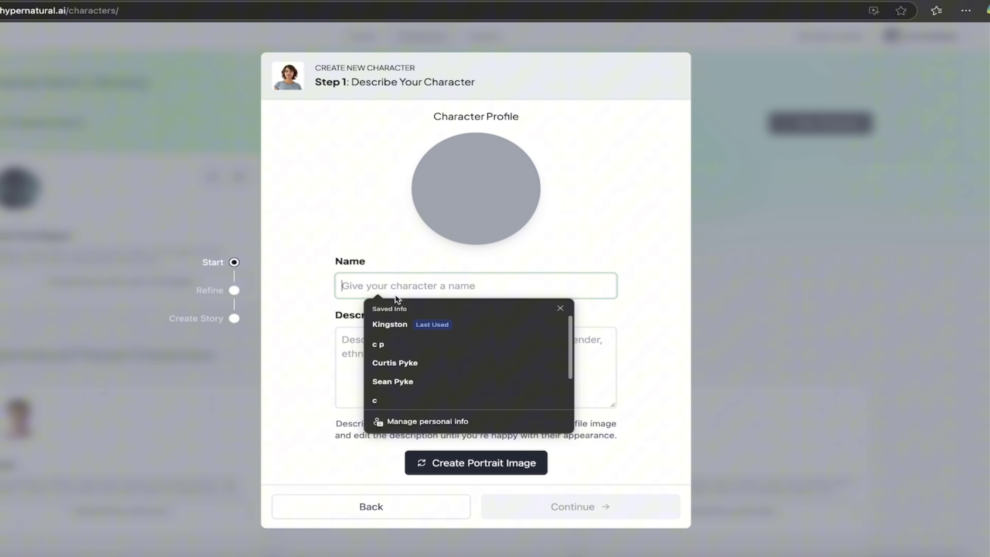
click(399, 280)
click(393, 281)
text(Kingston)
Step: Describe Kingston as a blue-eyed blonde man with angular features, generate his portrait, and continue
click(375, 353)
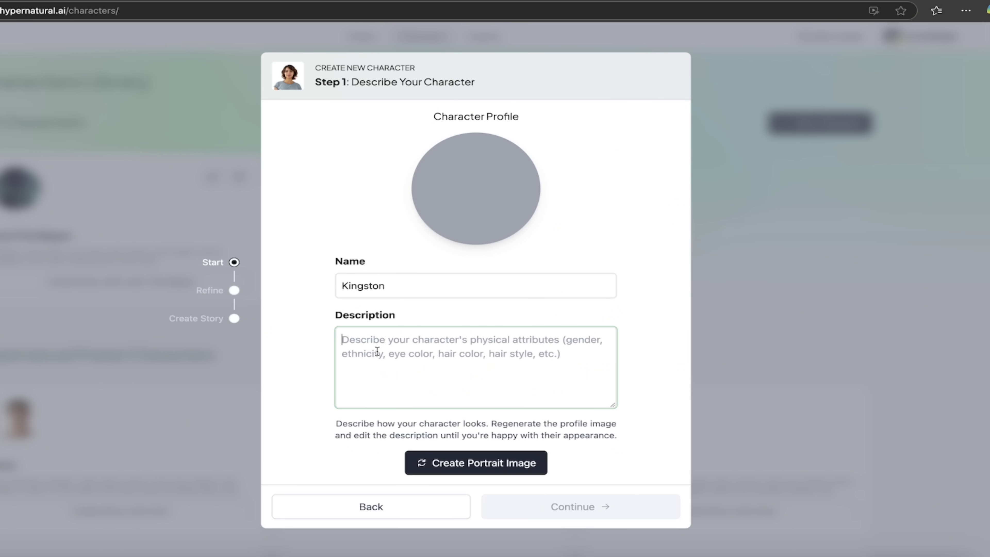
text(King)
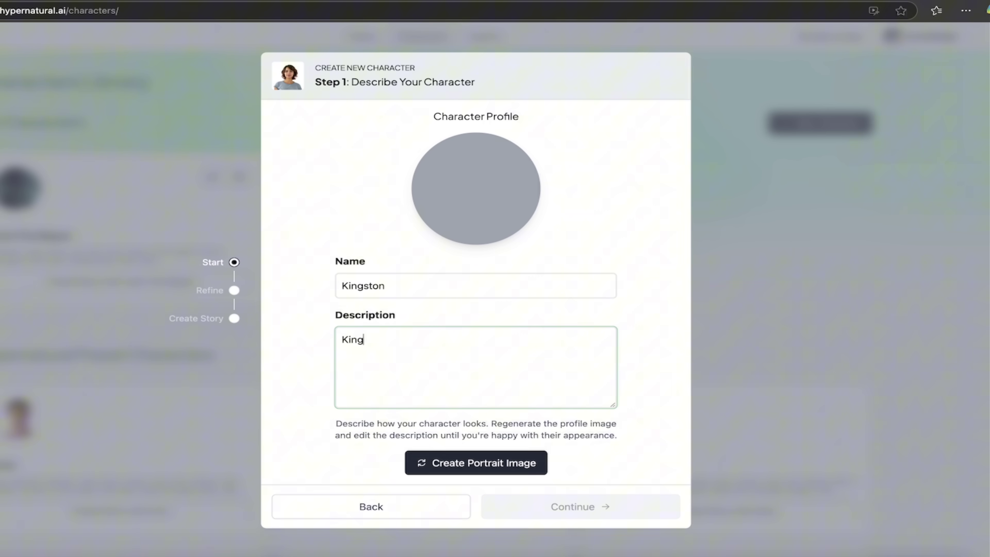
text(ston is a fierce, )
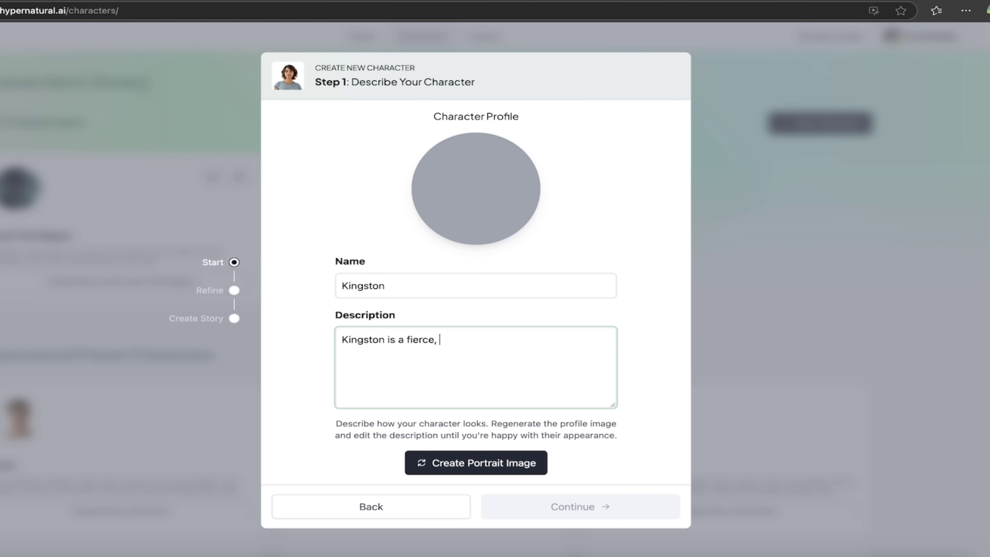
text(handsome, blue ey)
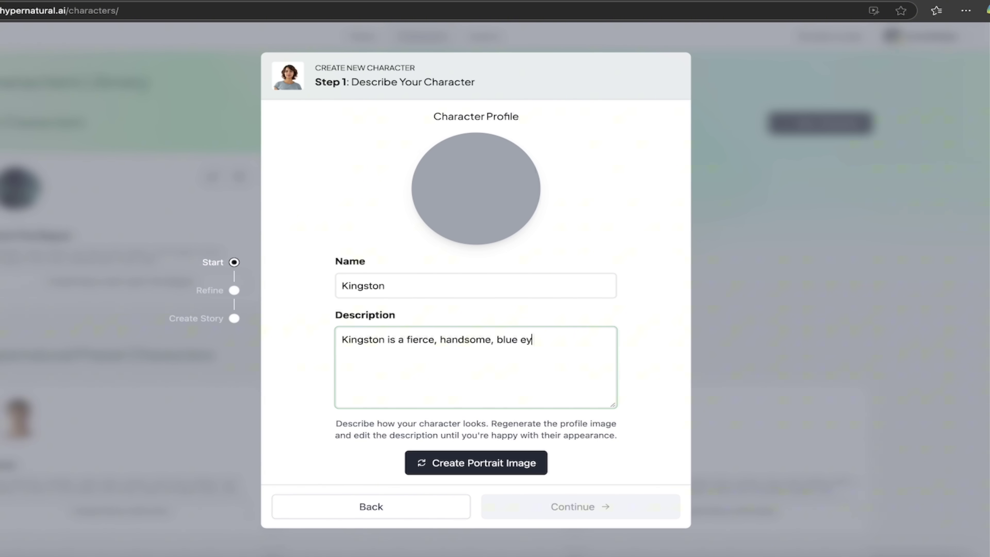
text(ed mn with)
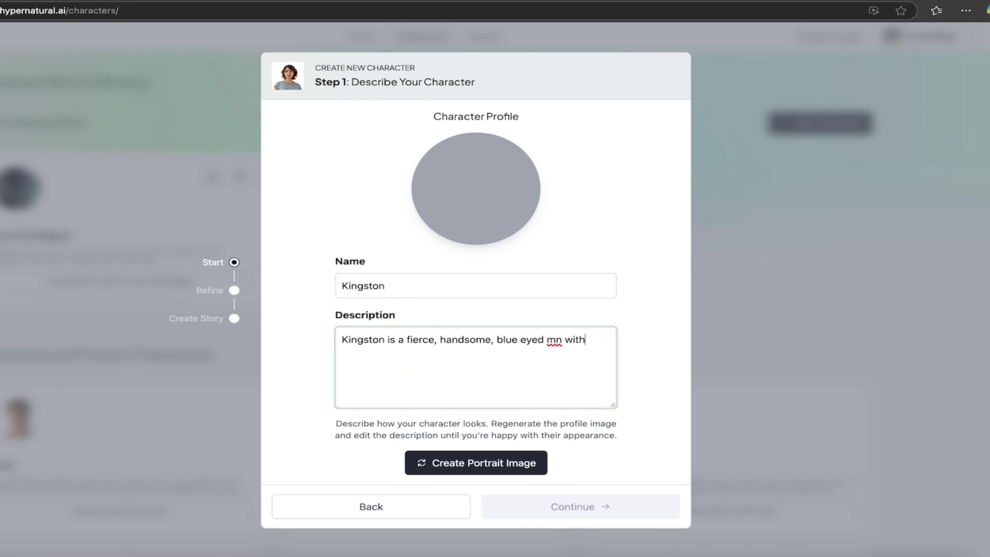
key(BackSpace)
key(BackSpace)
key(BackSpace)
key(BackSpace)
key(BackSpace)
key(BackSpace)
text(an with)
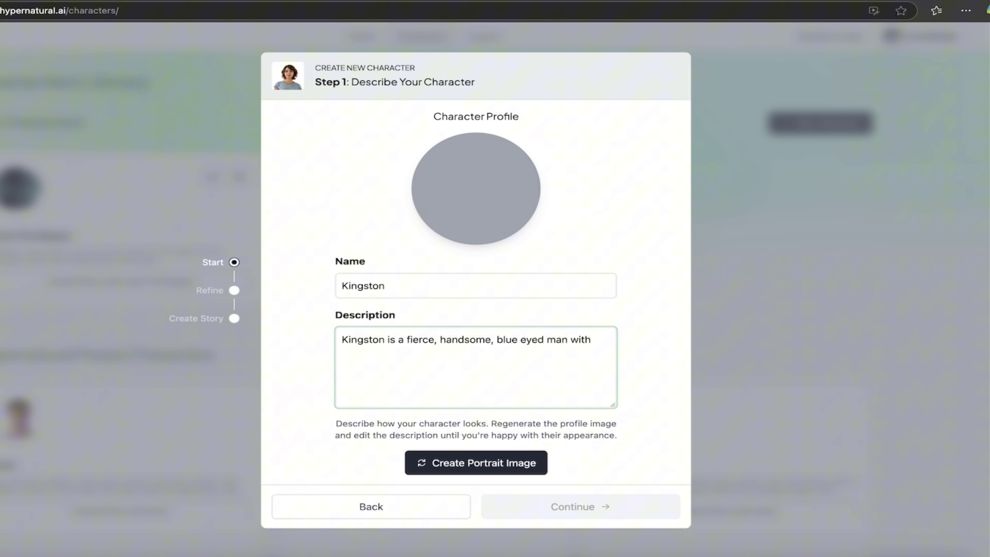
text( blonde hair and angular features.)
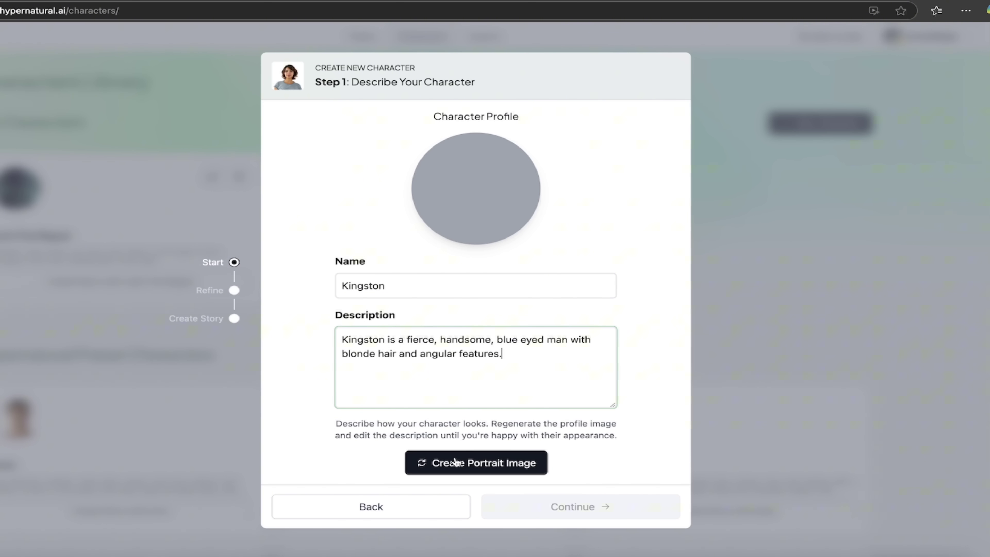
click(440, 461)
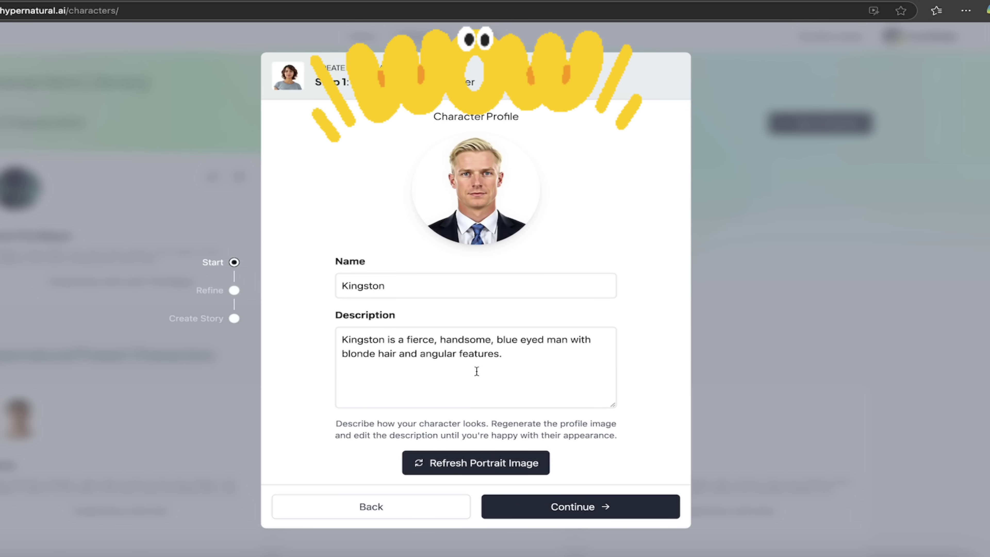
click(560, 507)
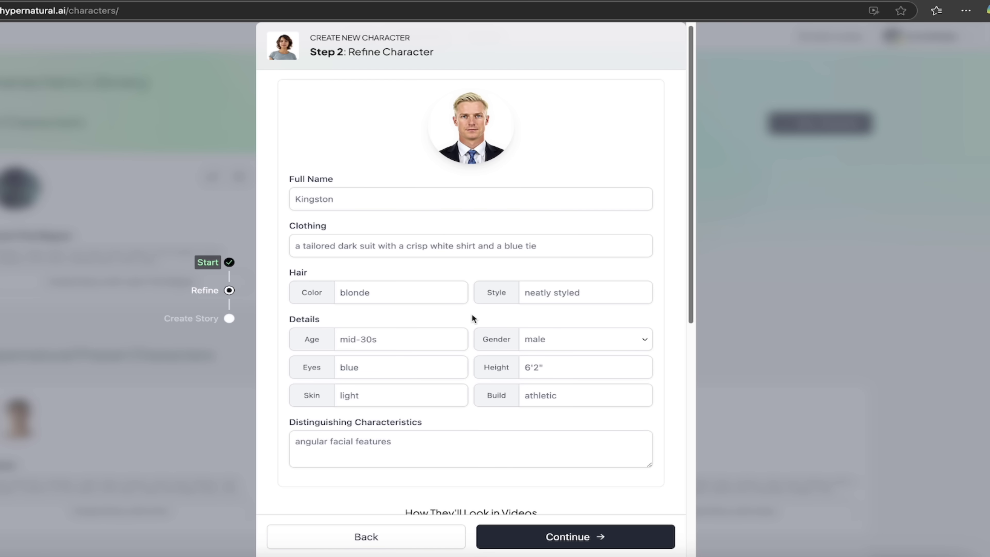
Step: Generate example images of Kingston in videos and finish at Step 3, All Done
scroll(469, 318, down, 4)
scroll(469, 318, up, 3)
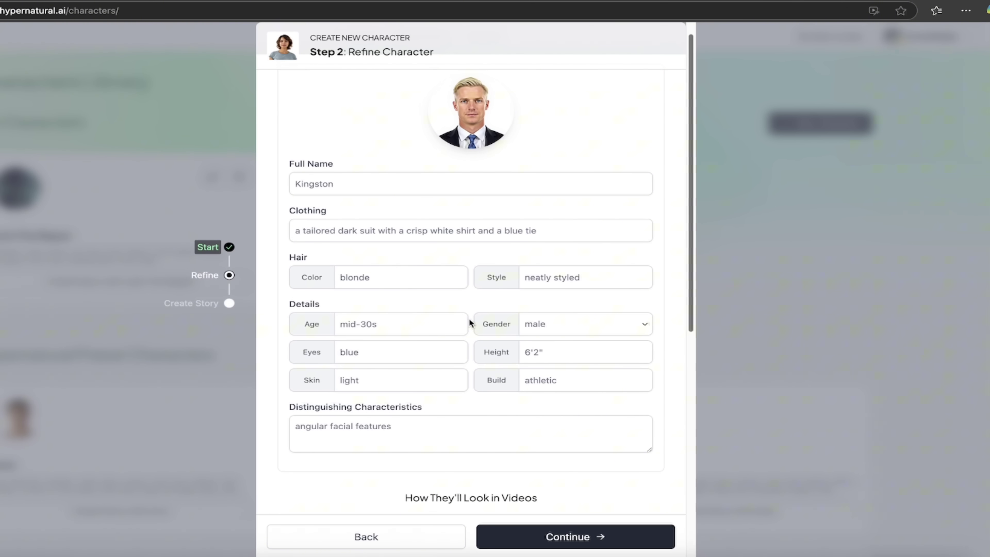
scroll(445, 208, up, 1)
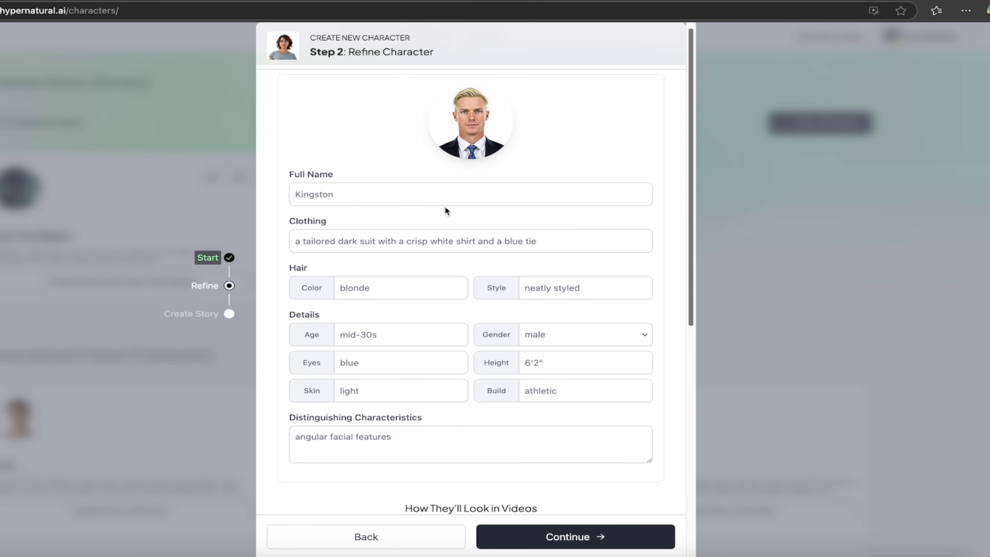
scroll(445, 207, down, 2)
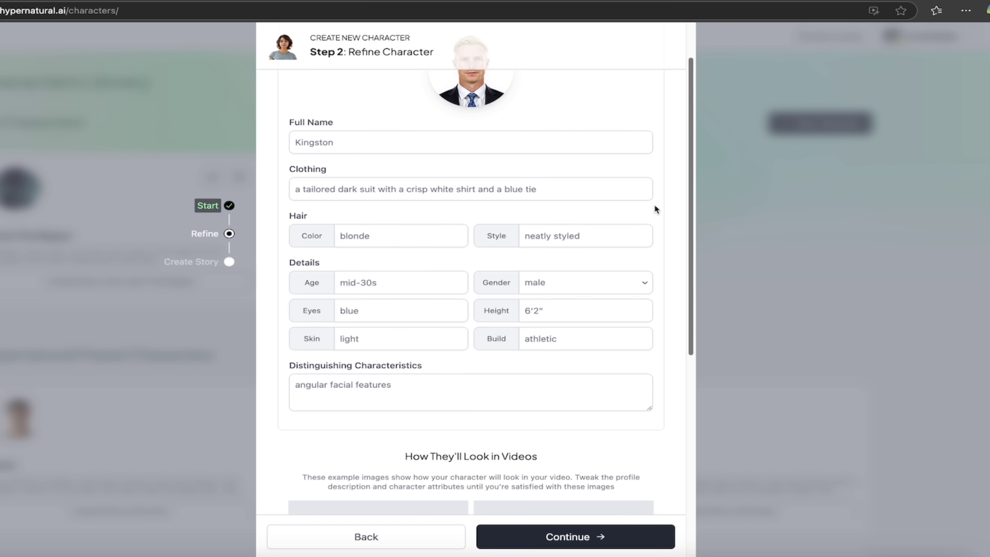
scroll(486, 313, down, 3)
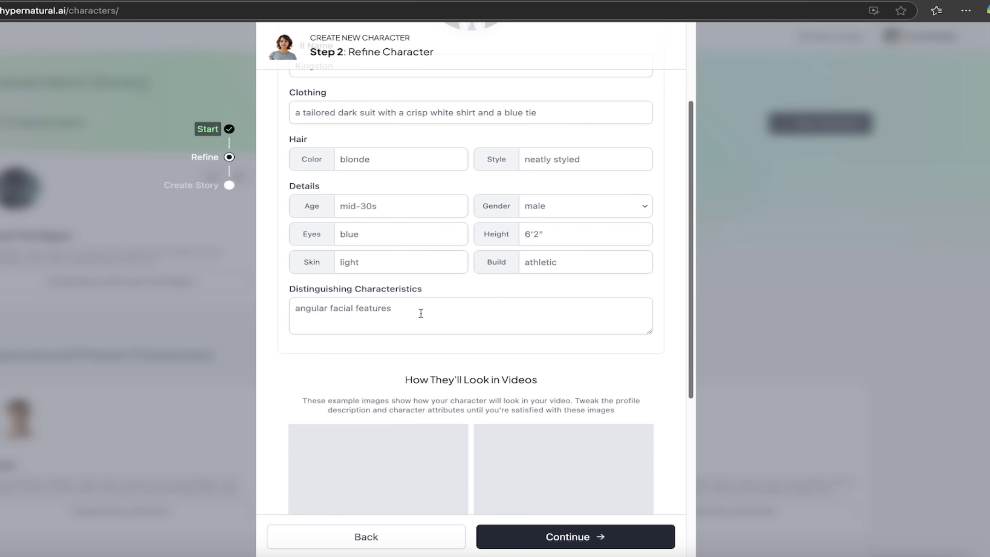
scroll(442, 342, down, 10)
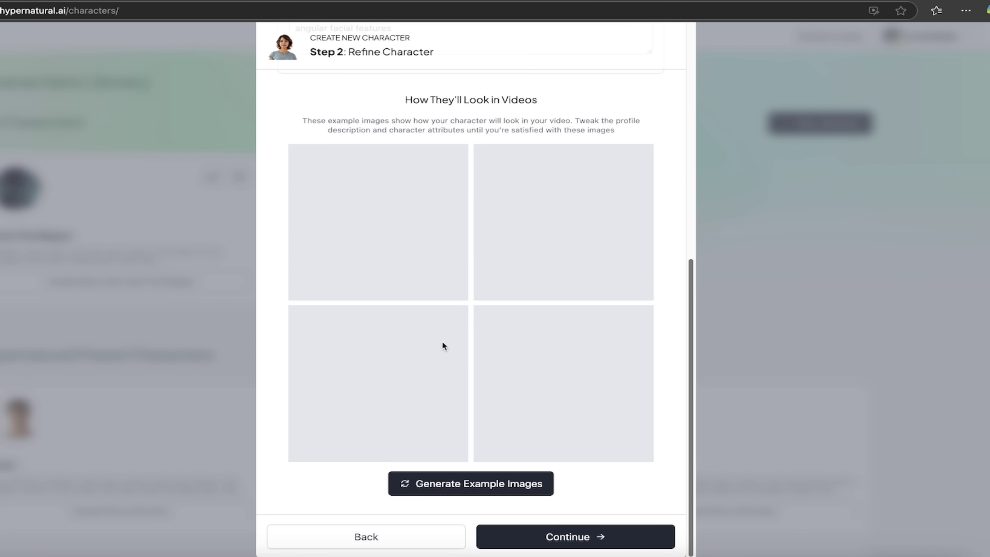
click(429, 484)
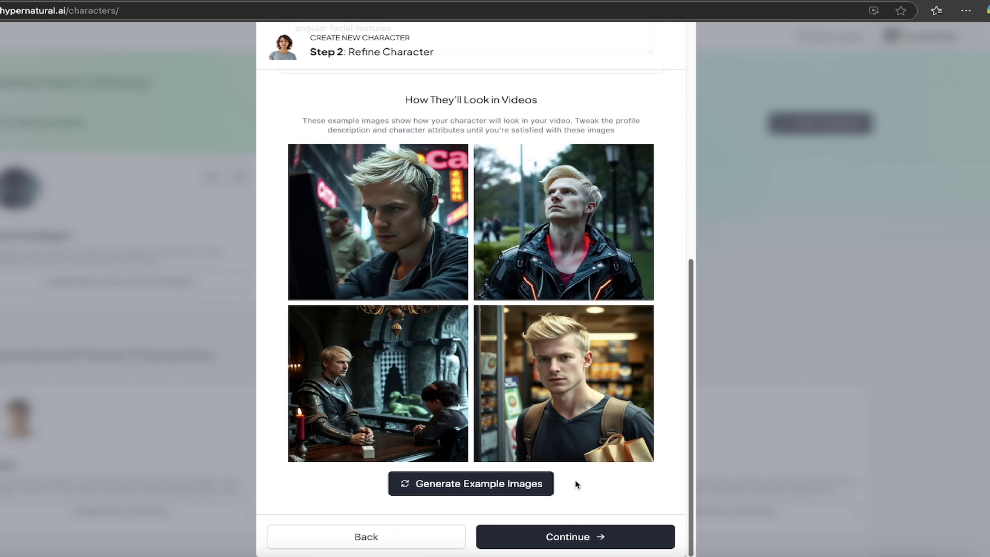
click(570, 537)
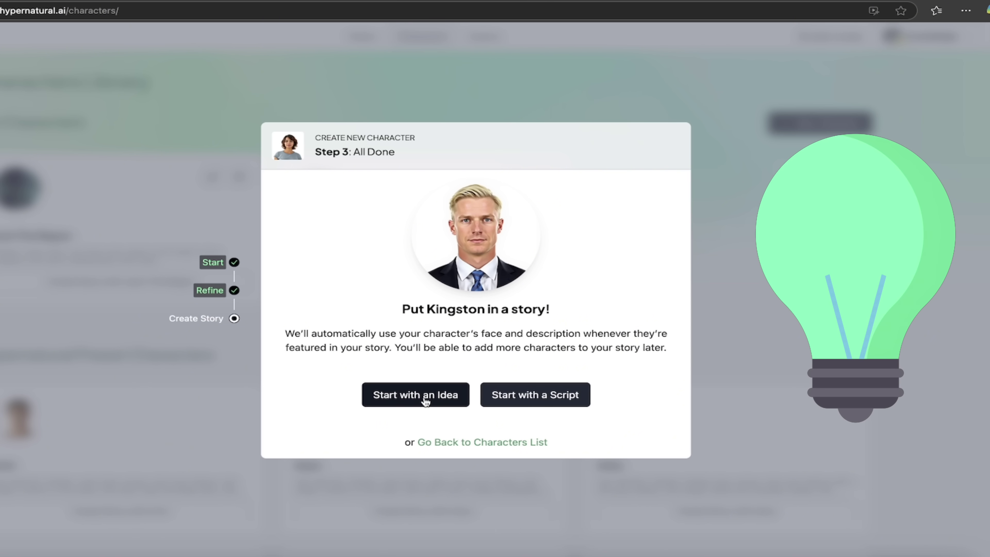
Step: Start a Kingston video from the idea 'Kingston is having a fun day at the beach'
click(425, 401)
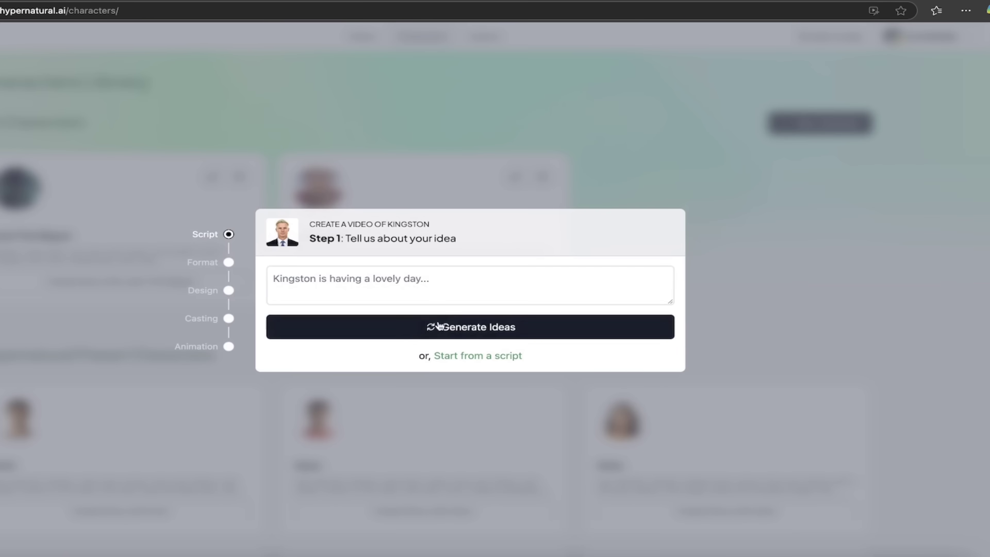
click(404, 284)
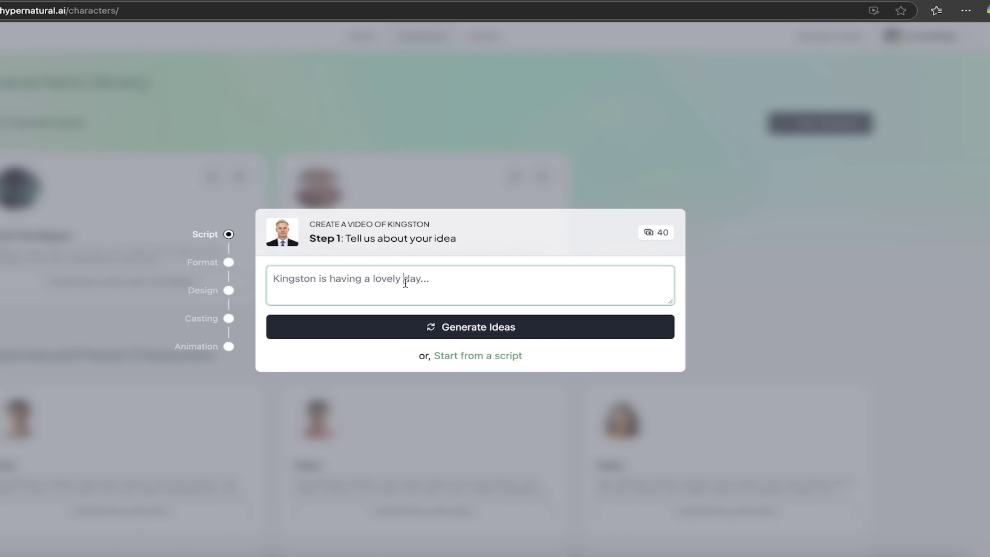
key(ctrl+a)
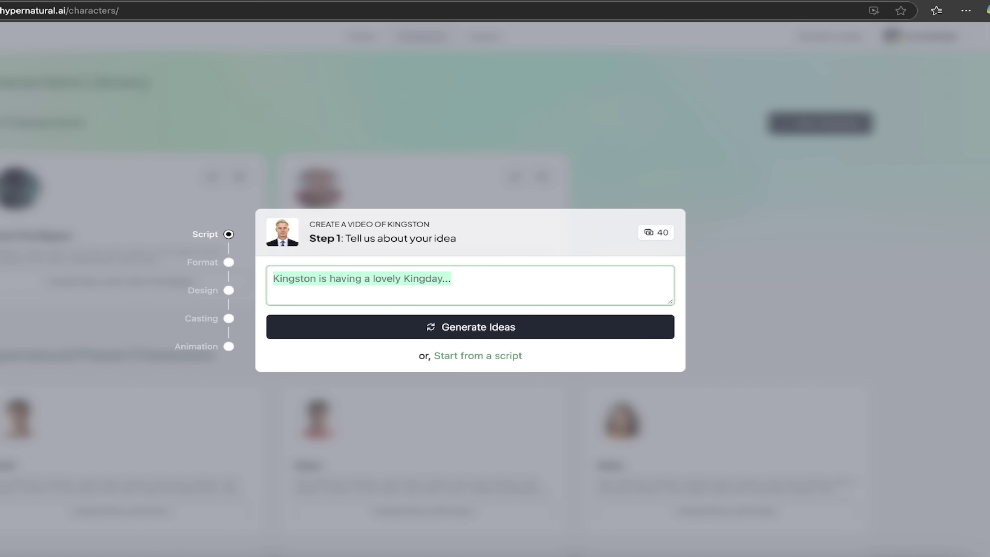
text(Kingston is having a fun day at the )
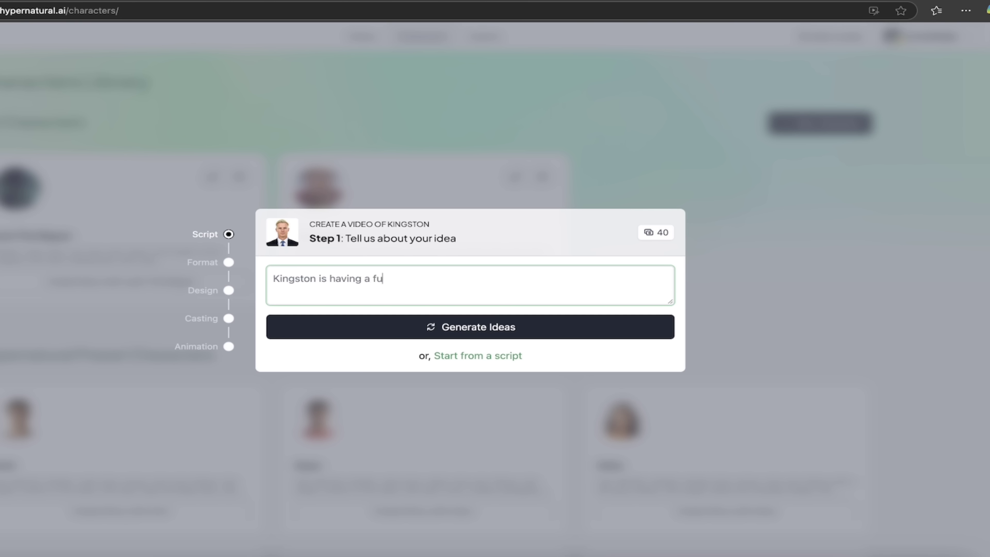
text(beach)
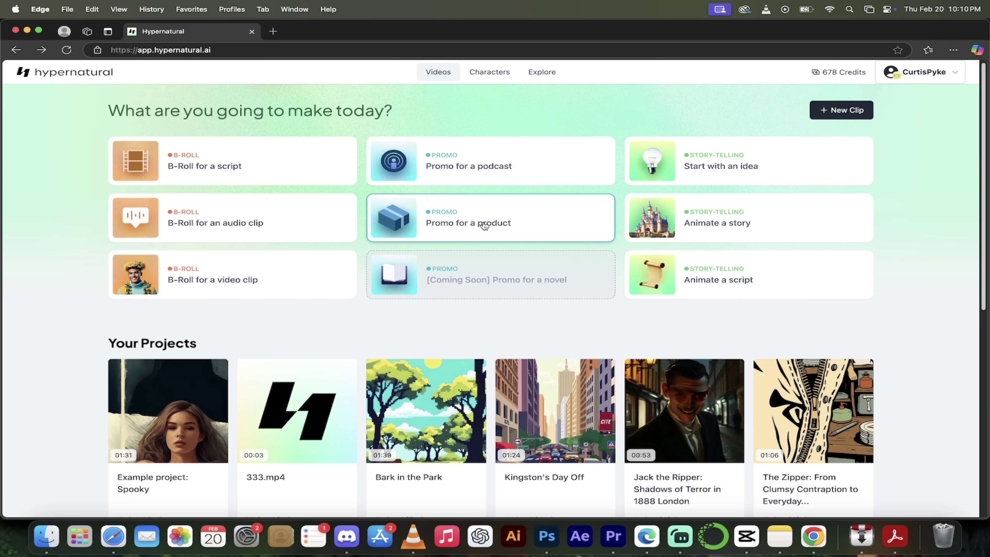
Step: Scroll the home page down to the Inspiration gallery
scroll(483, 225, down, 3)
scroll(486, 257, down, 7)
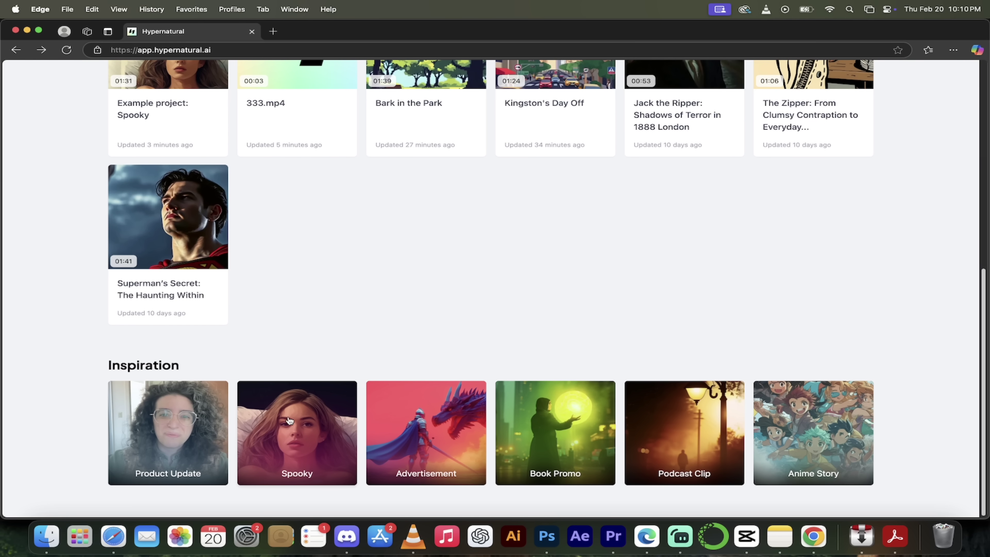
Step: Play a few seconds of the Spooky inspiration preview, then open it for editing
click(285, 428)
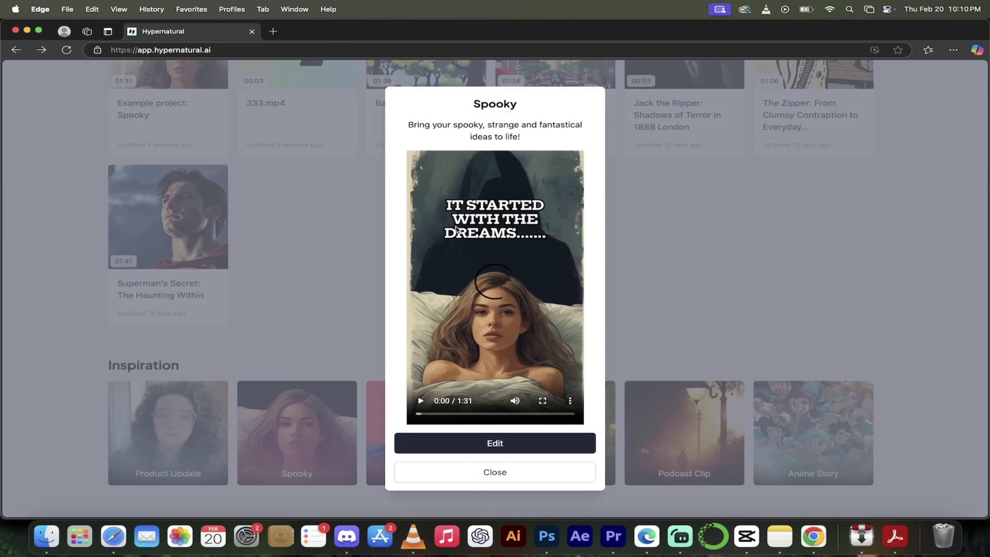
click(420, 401)
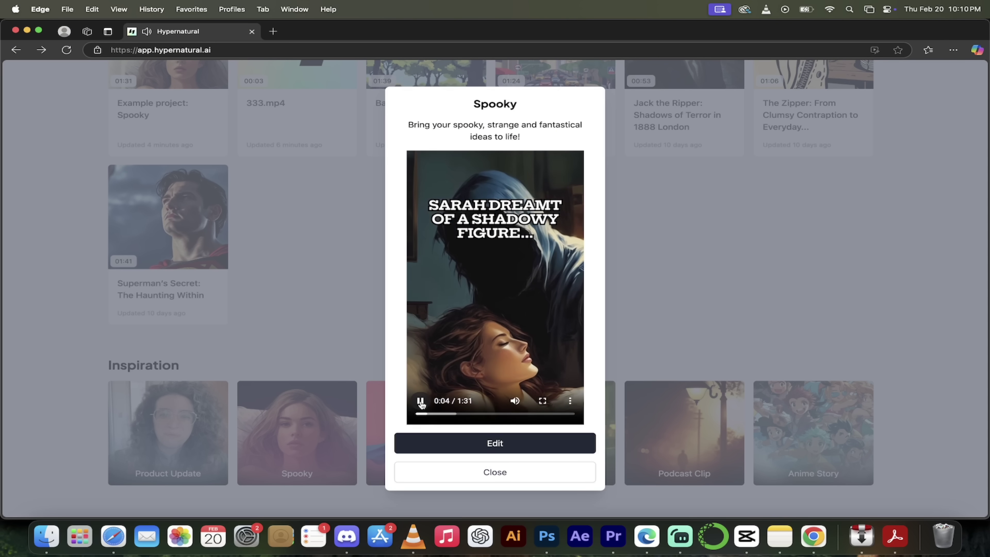
click(420, 401)
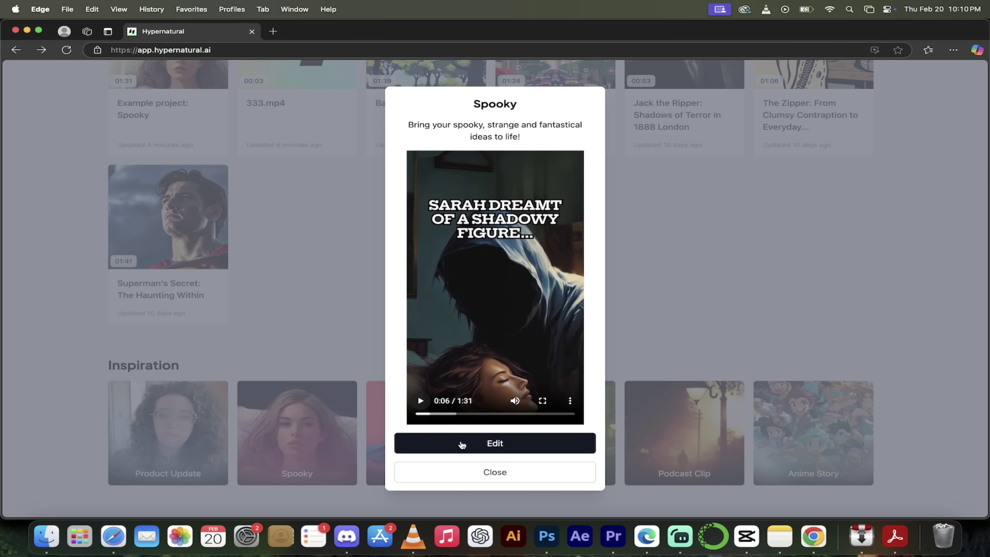
click(433, 448)
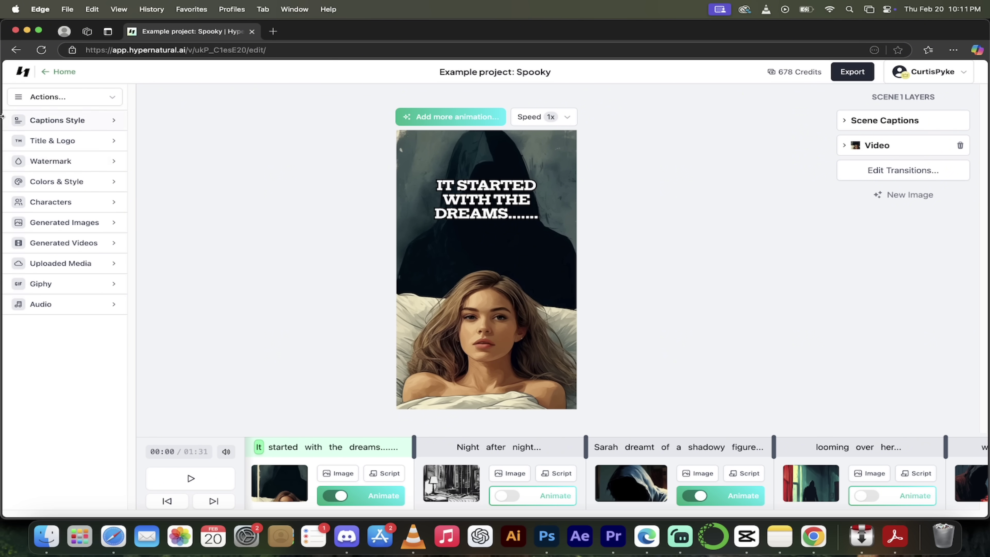
Step: Return to the home dashboard and check that Example project: Spooky is listed under Your Projects
click(16, 50)
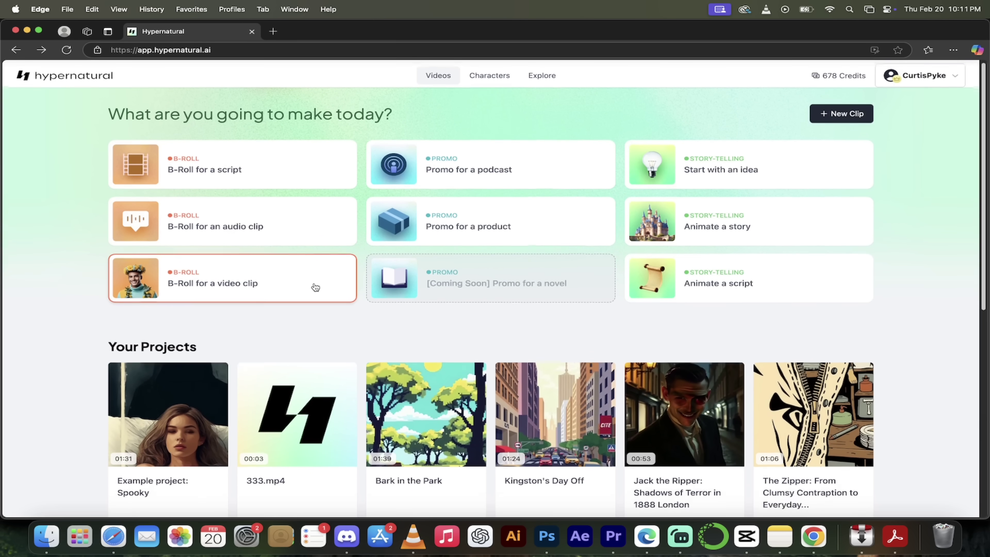
scroll(115, 329, down, 10)
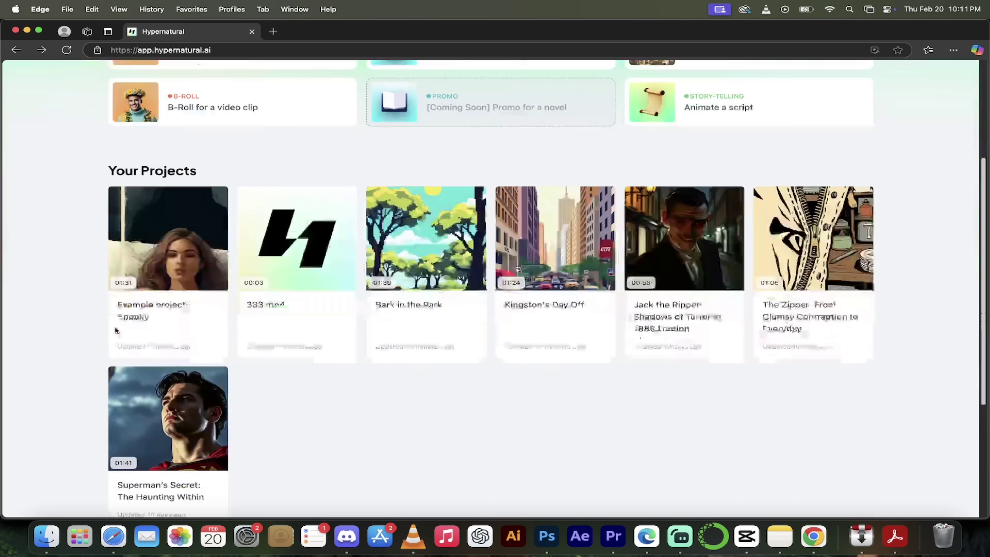
scroll(985, 230, up, 10)
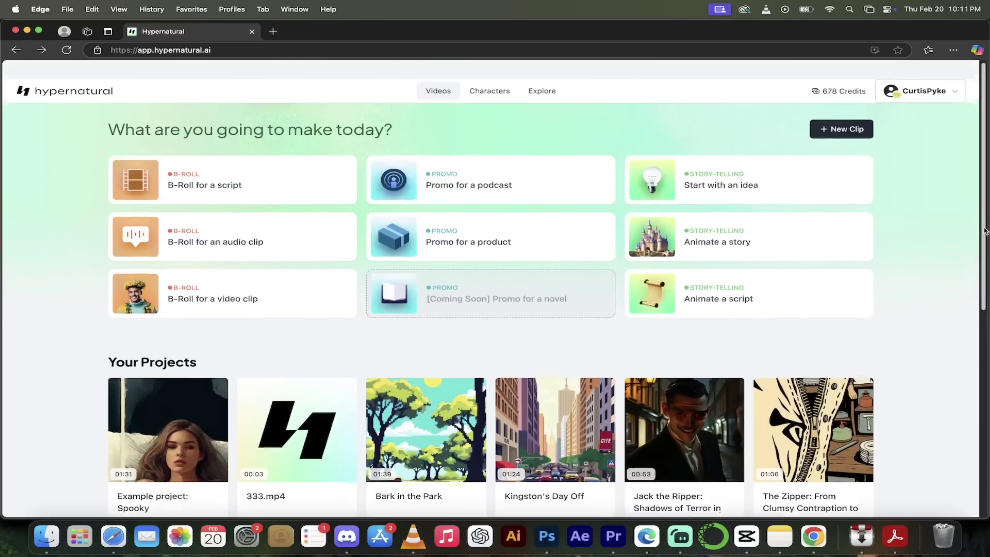